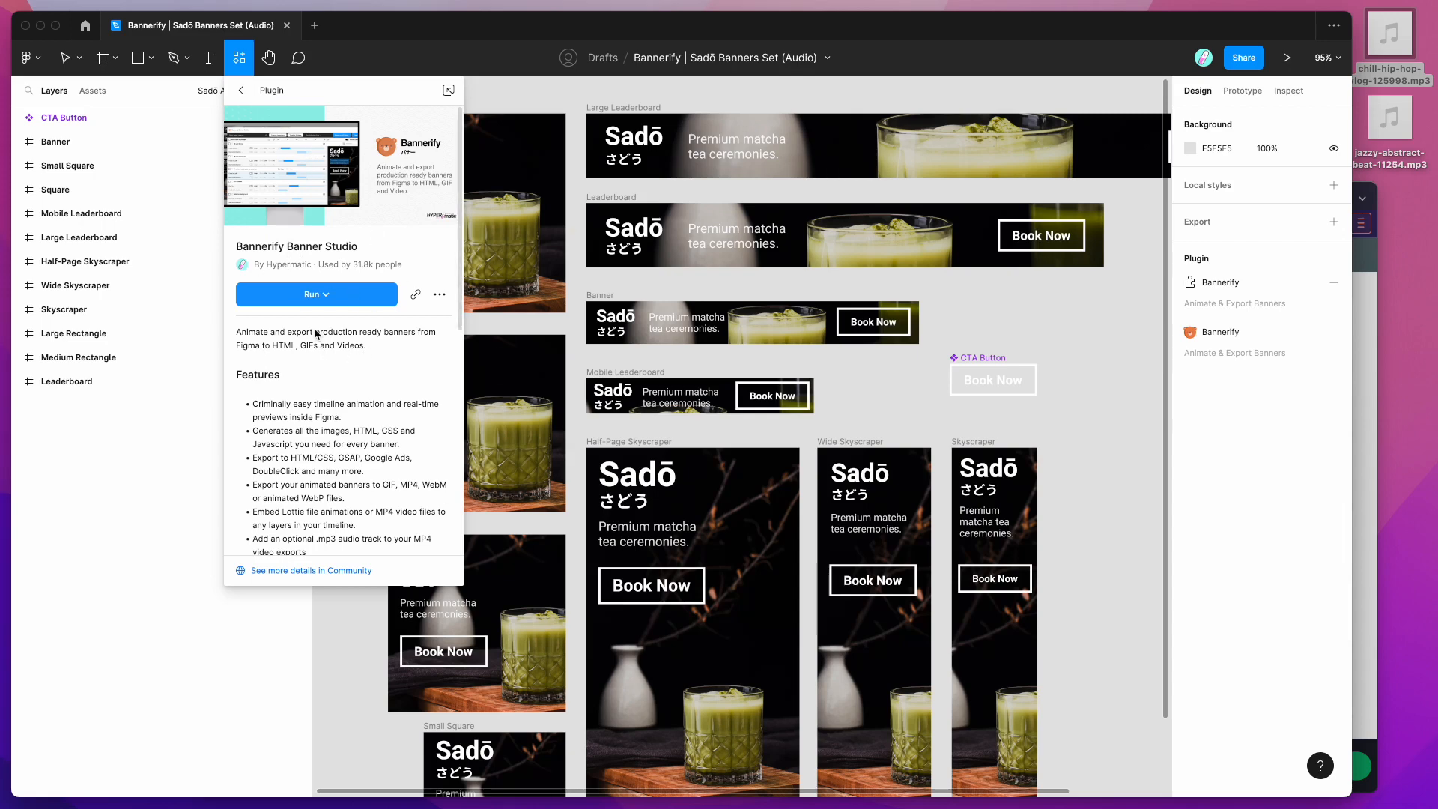
click(440, 300)
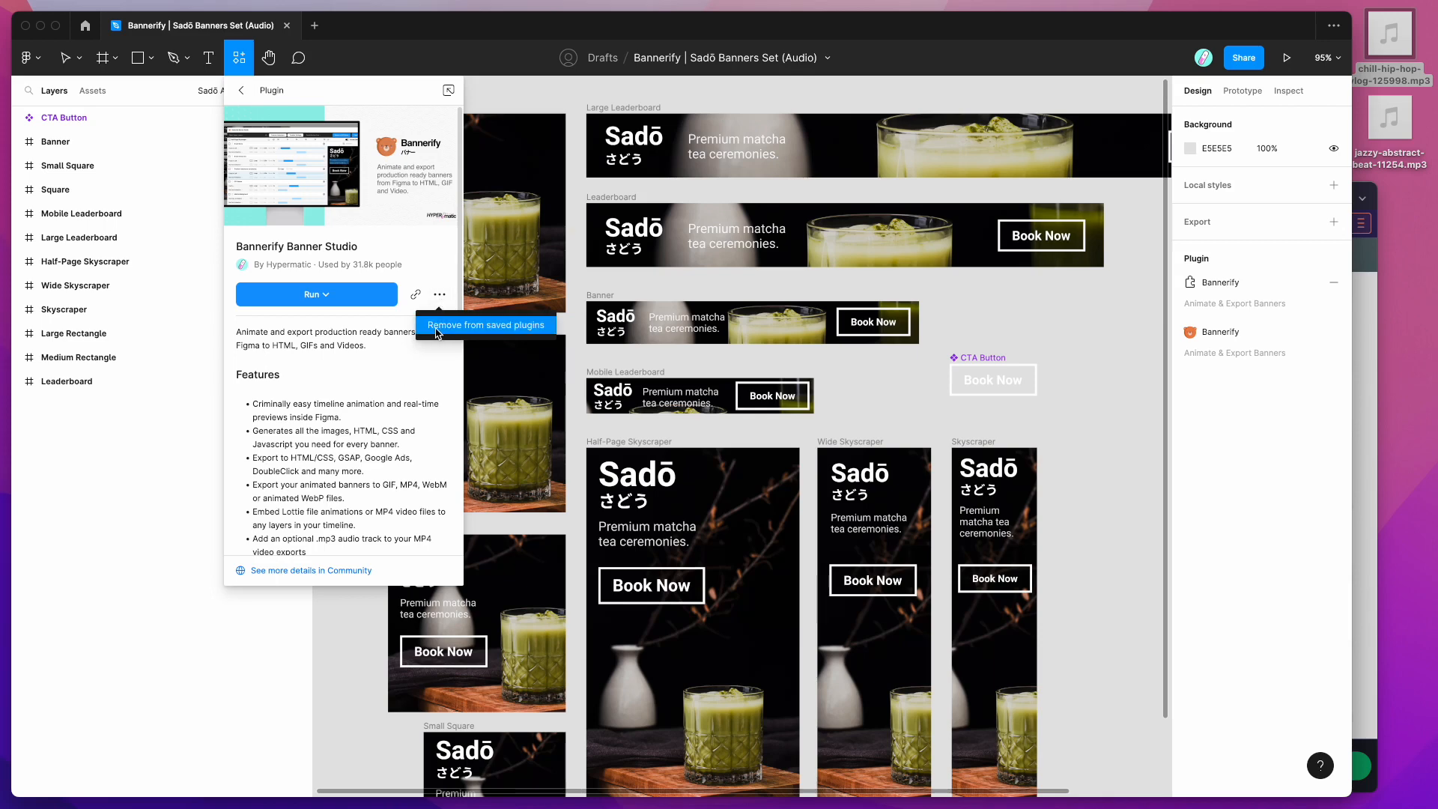
click(425, 264)
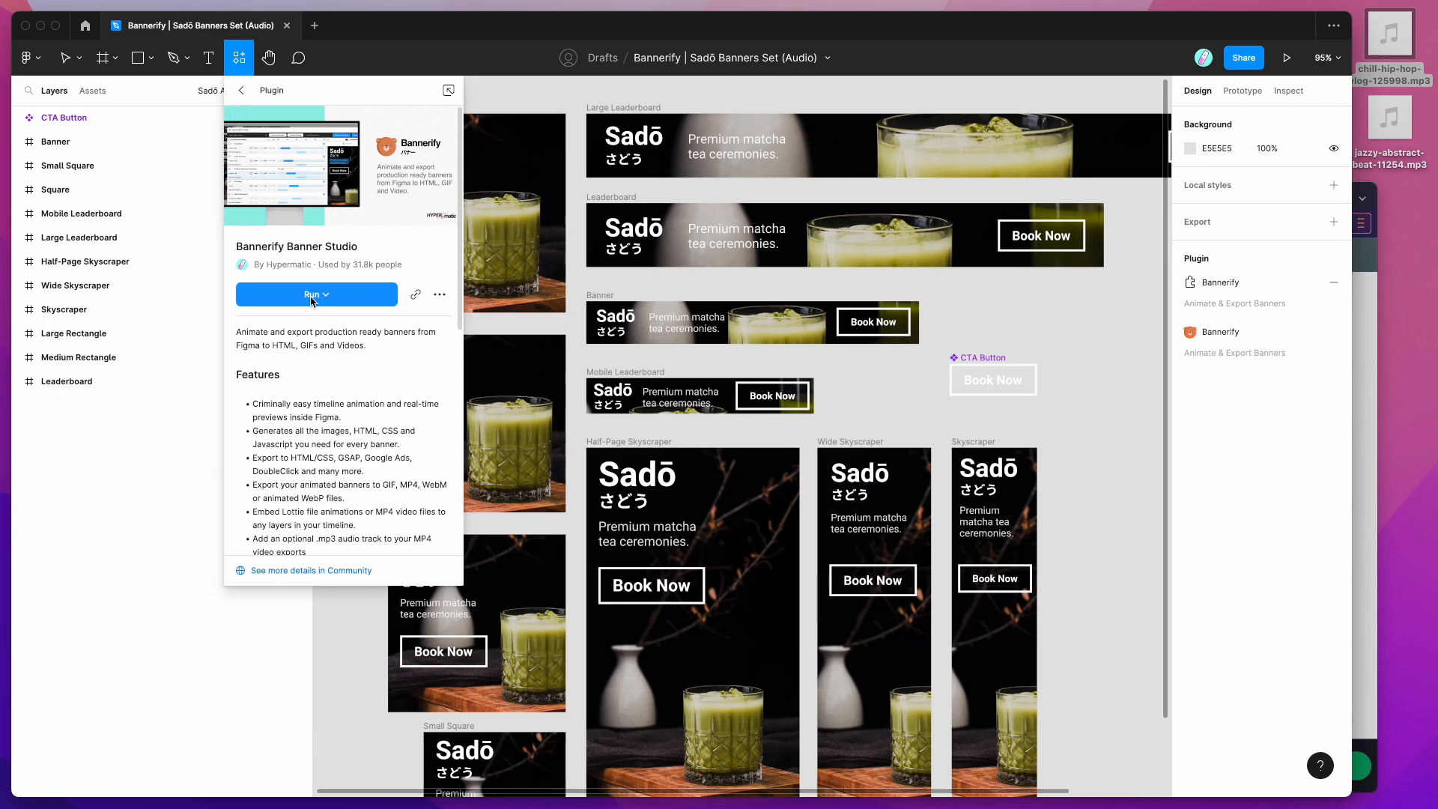
click(954, 311)
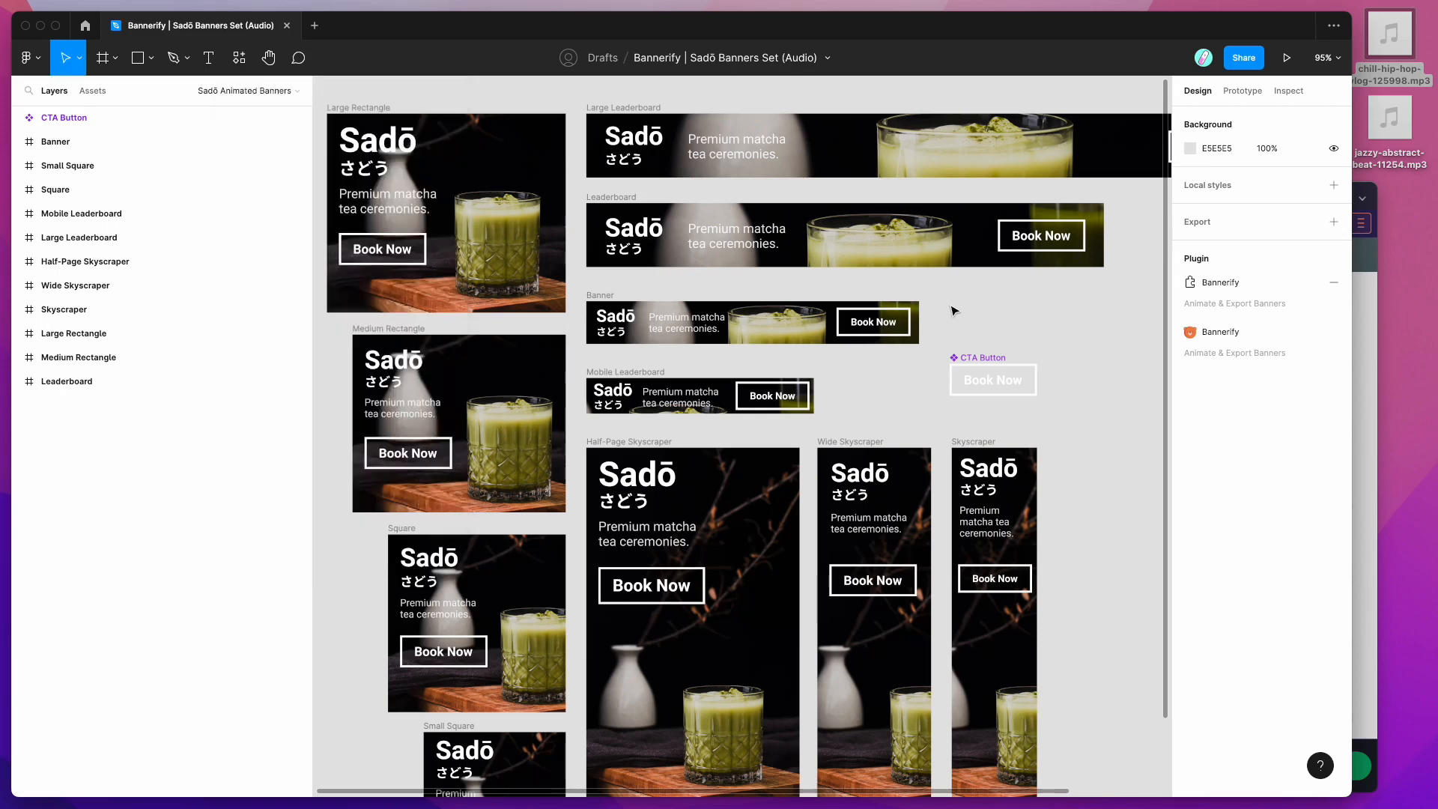
Step: Run the Bannerify Banner Studio plugin from the saved plugins
right_click(951, 308)
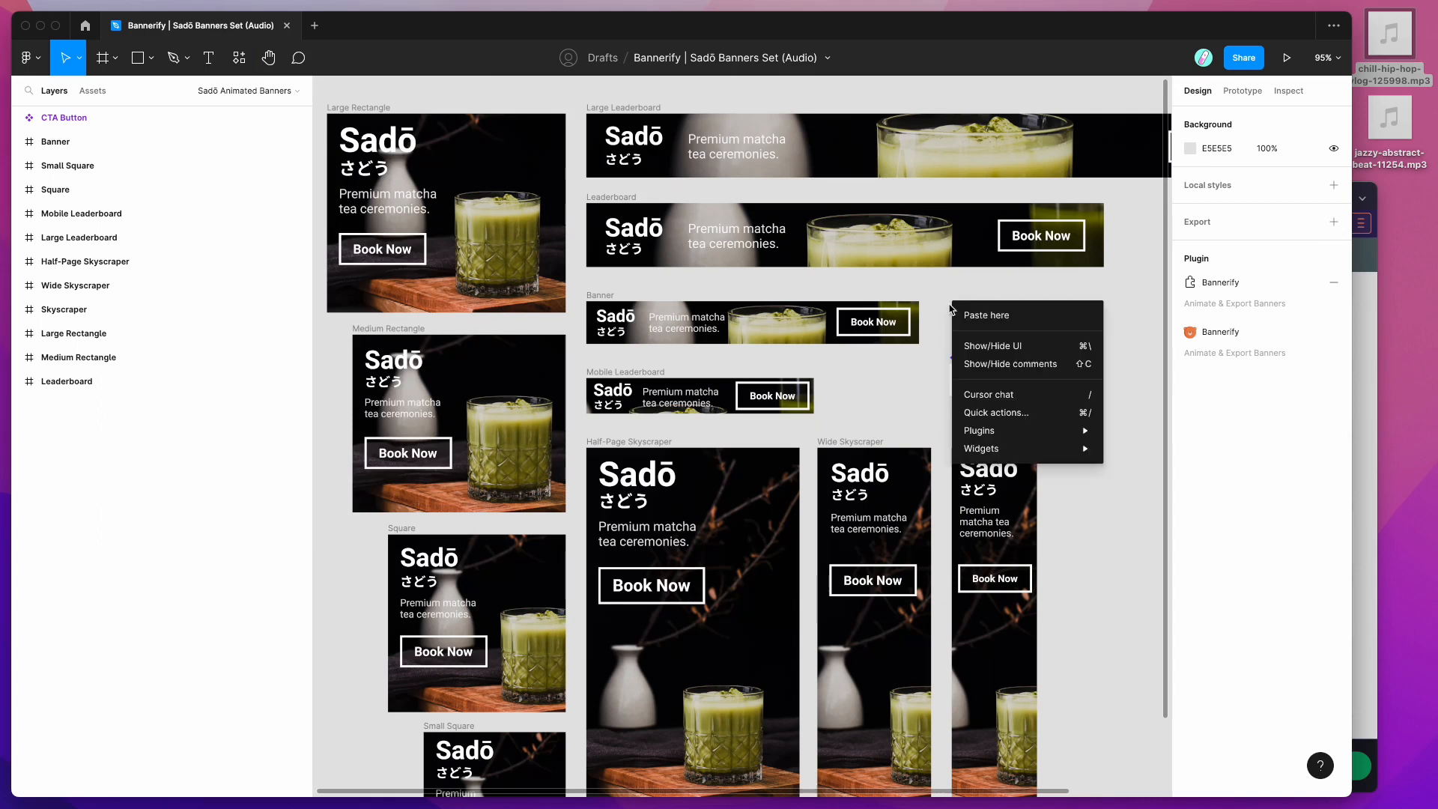
mouse_move(992, 435)
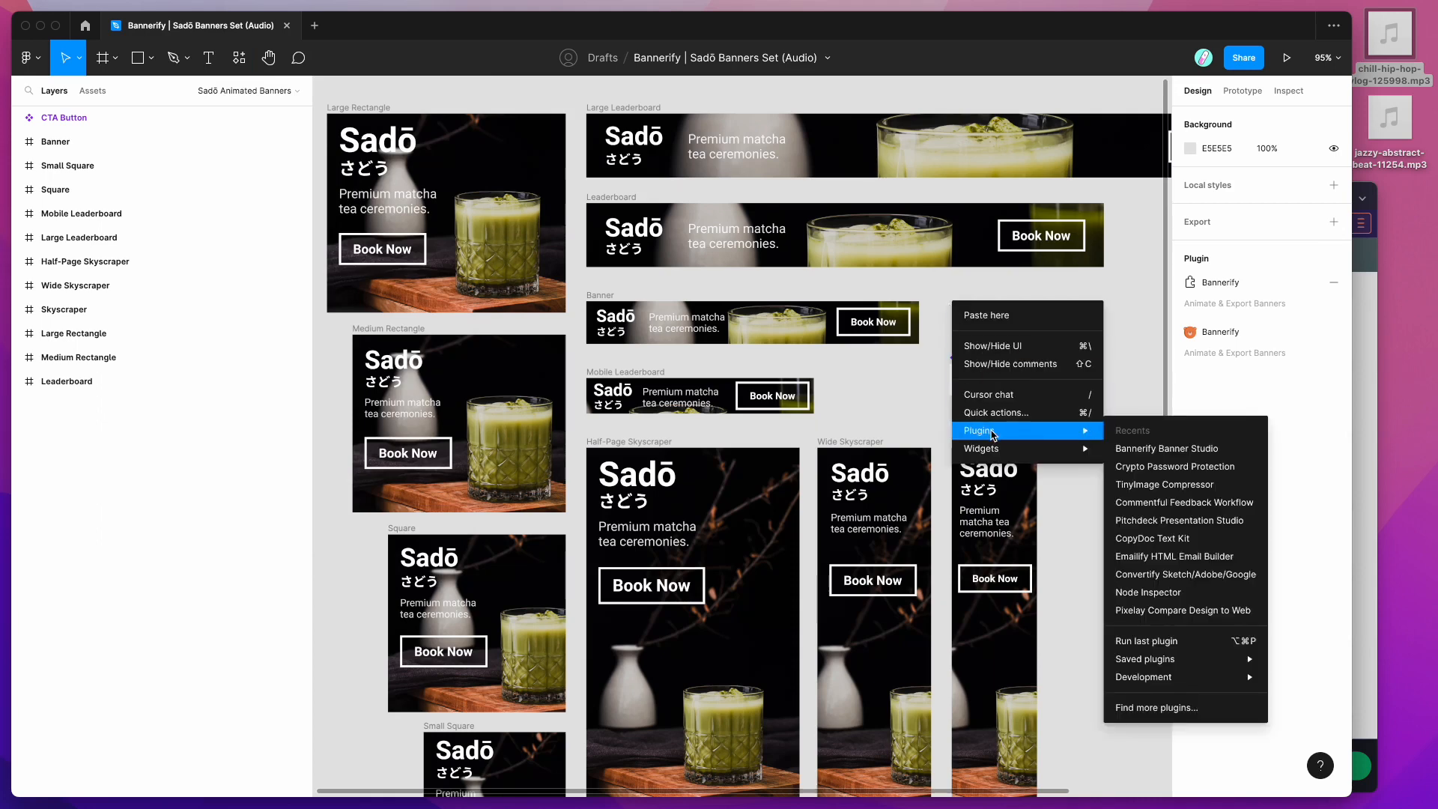
mouse_move(1174, 662)
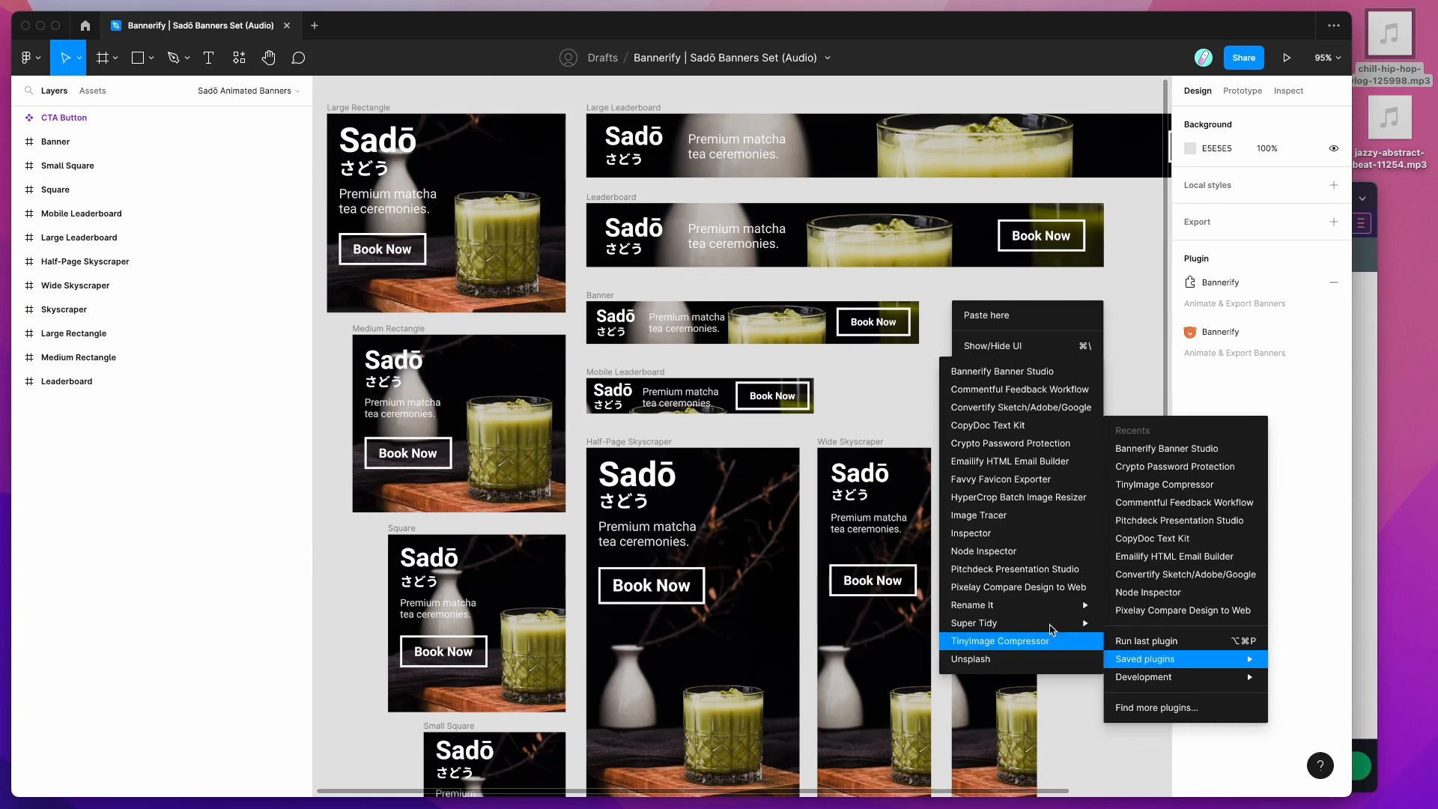
click(1019, 374)
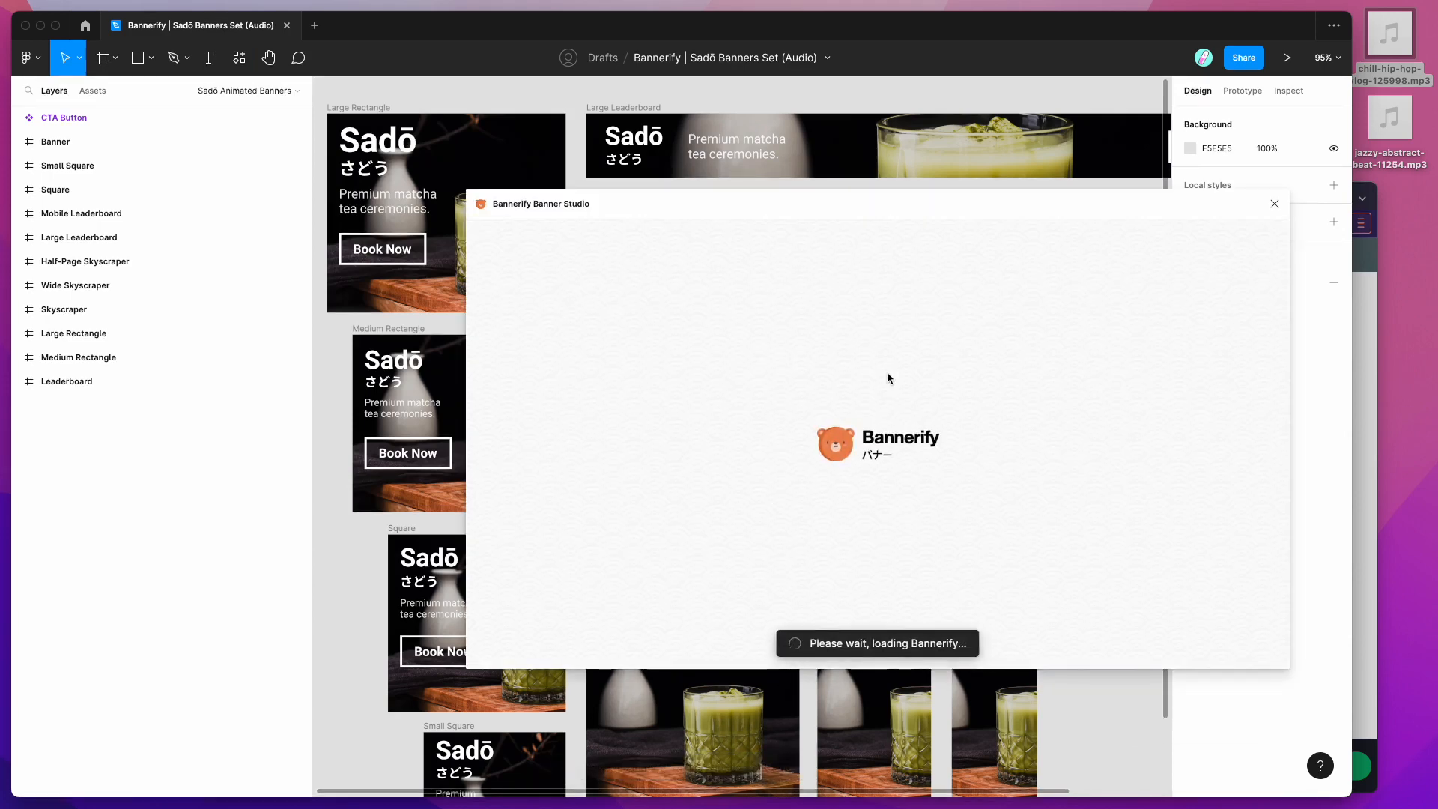
Step: Zoom the canvas out to 60% and reposition the plugin window so the uppermost banners stay visible
drag(922, 200, 806, 181)
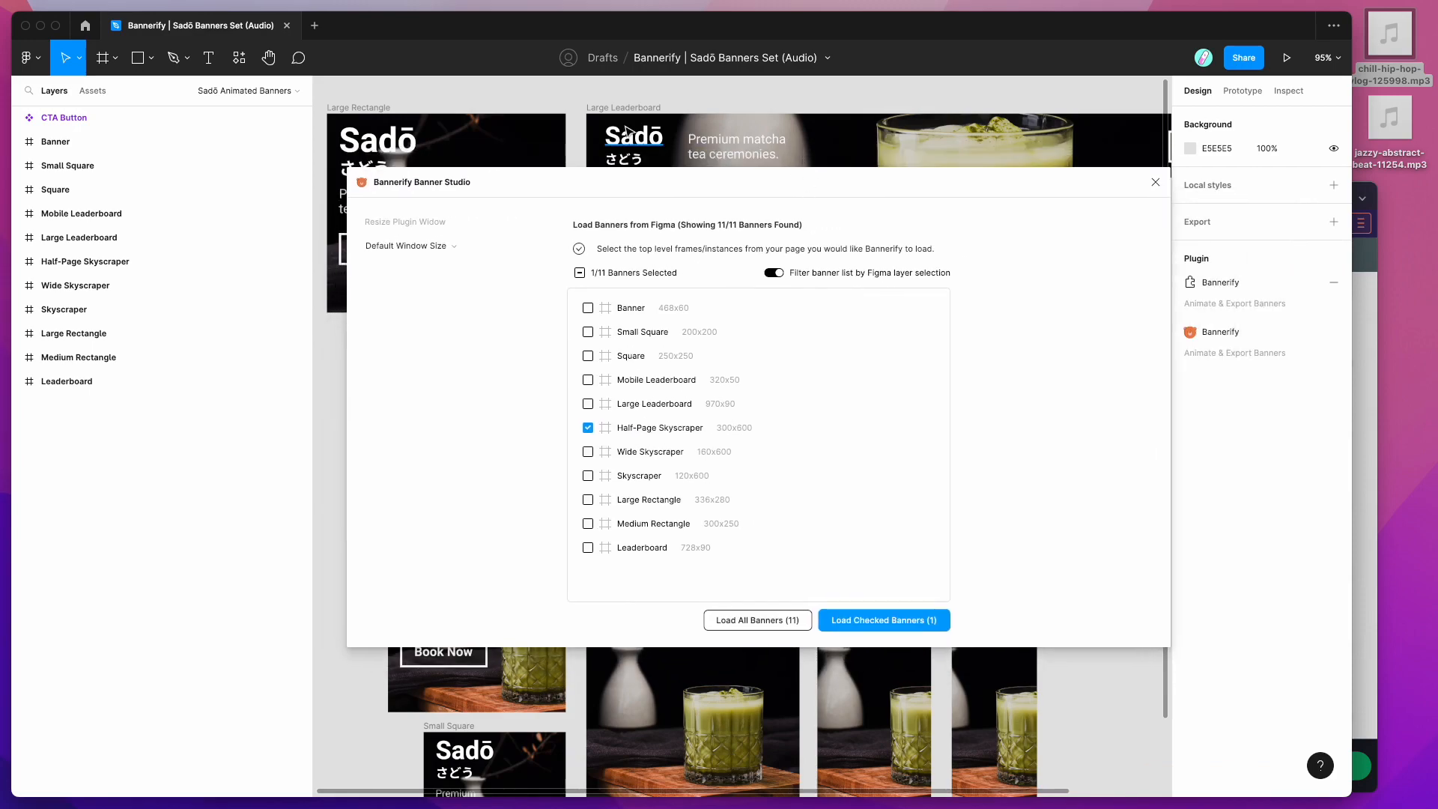
scroll(629, 131, right, 2)
scroll(629, 131, down, 1)
ctrl+scroll(629, 131, down, 5)
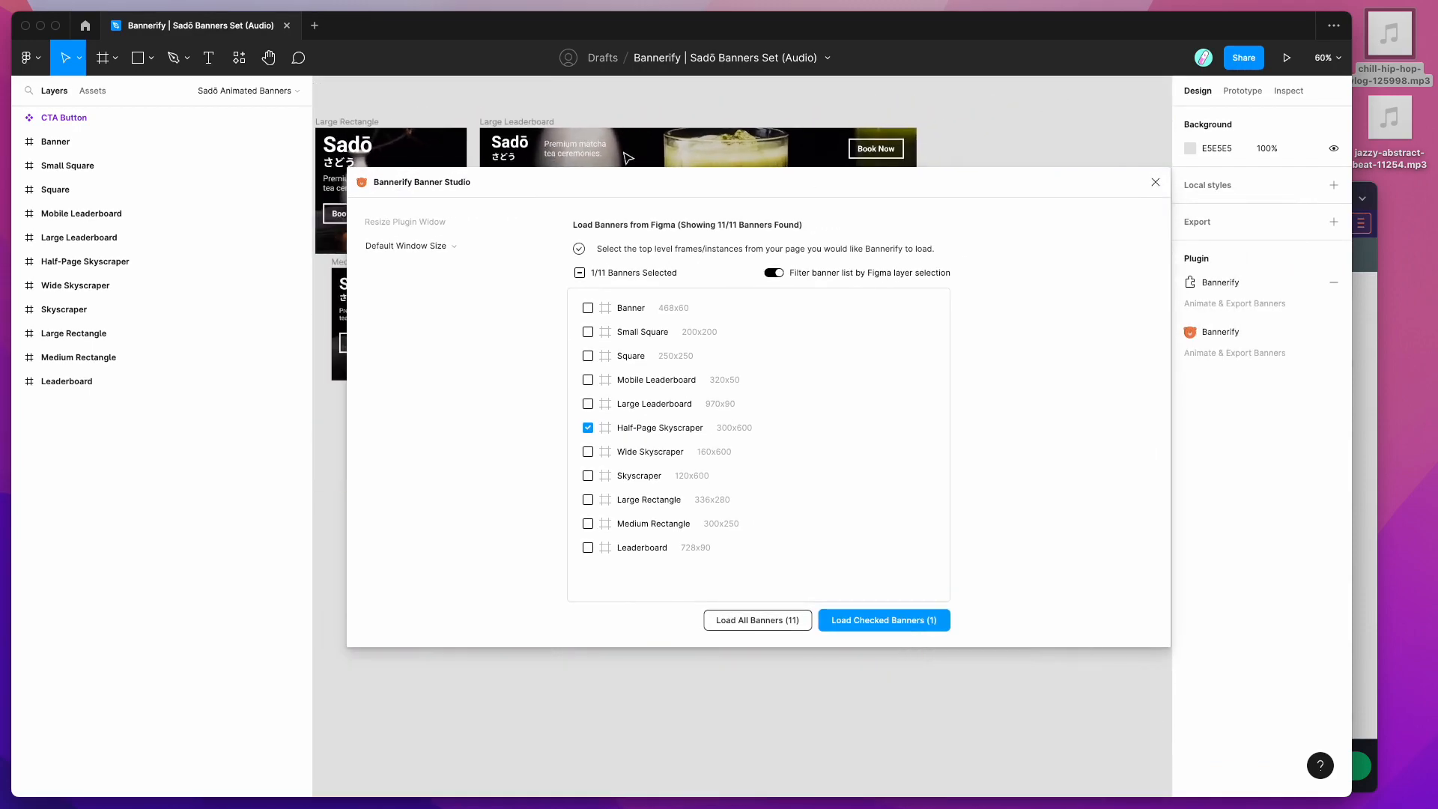
drag(636, 198, 685, 241)
scroll(550, 165, left, 1)
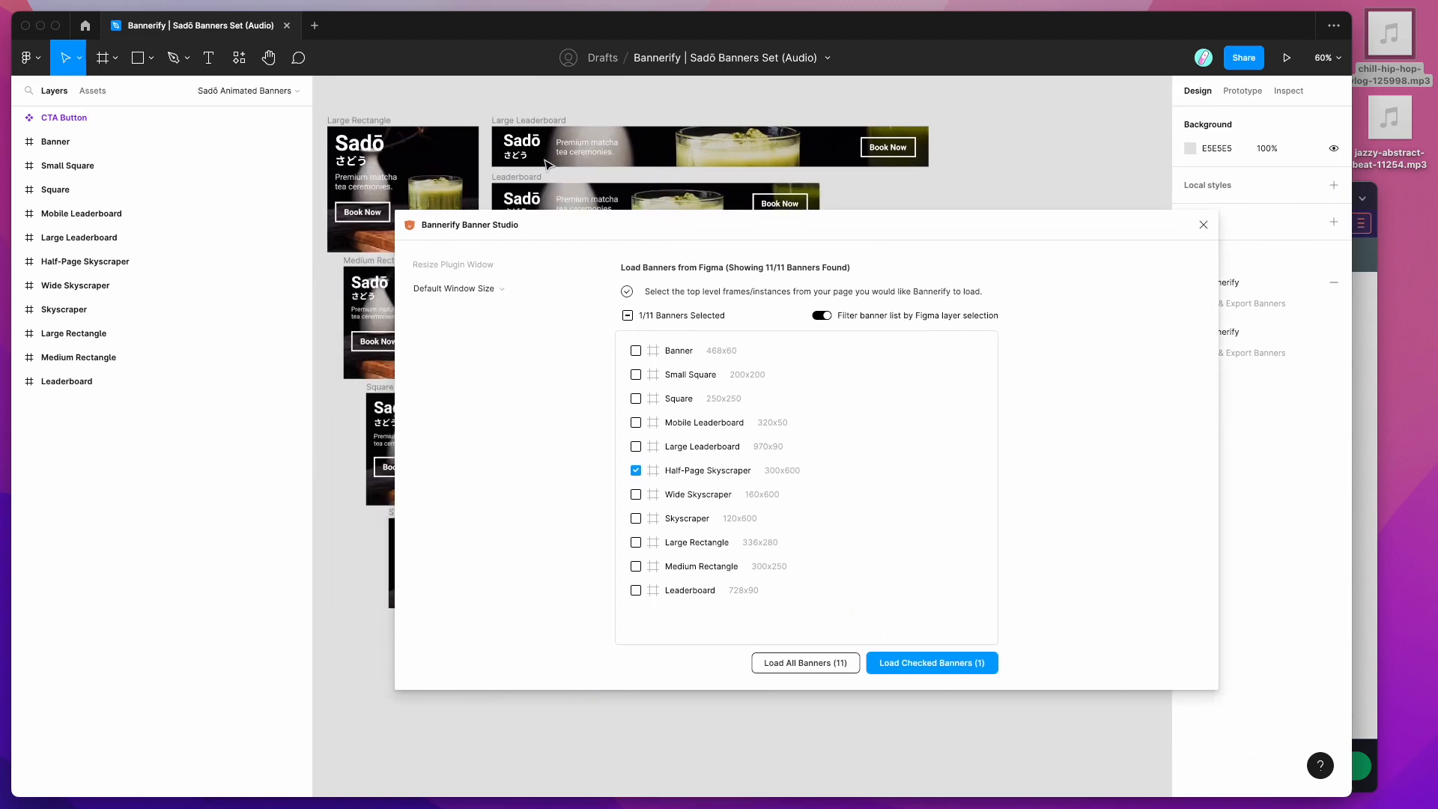
Step: Select several banner frames one by one and expand the Large Leaderboard frame to examine its layers
click(374, 123)
click(75, 141)
click(78, 165)
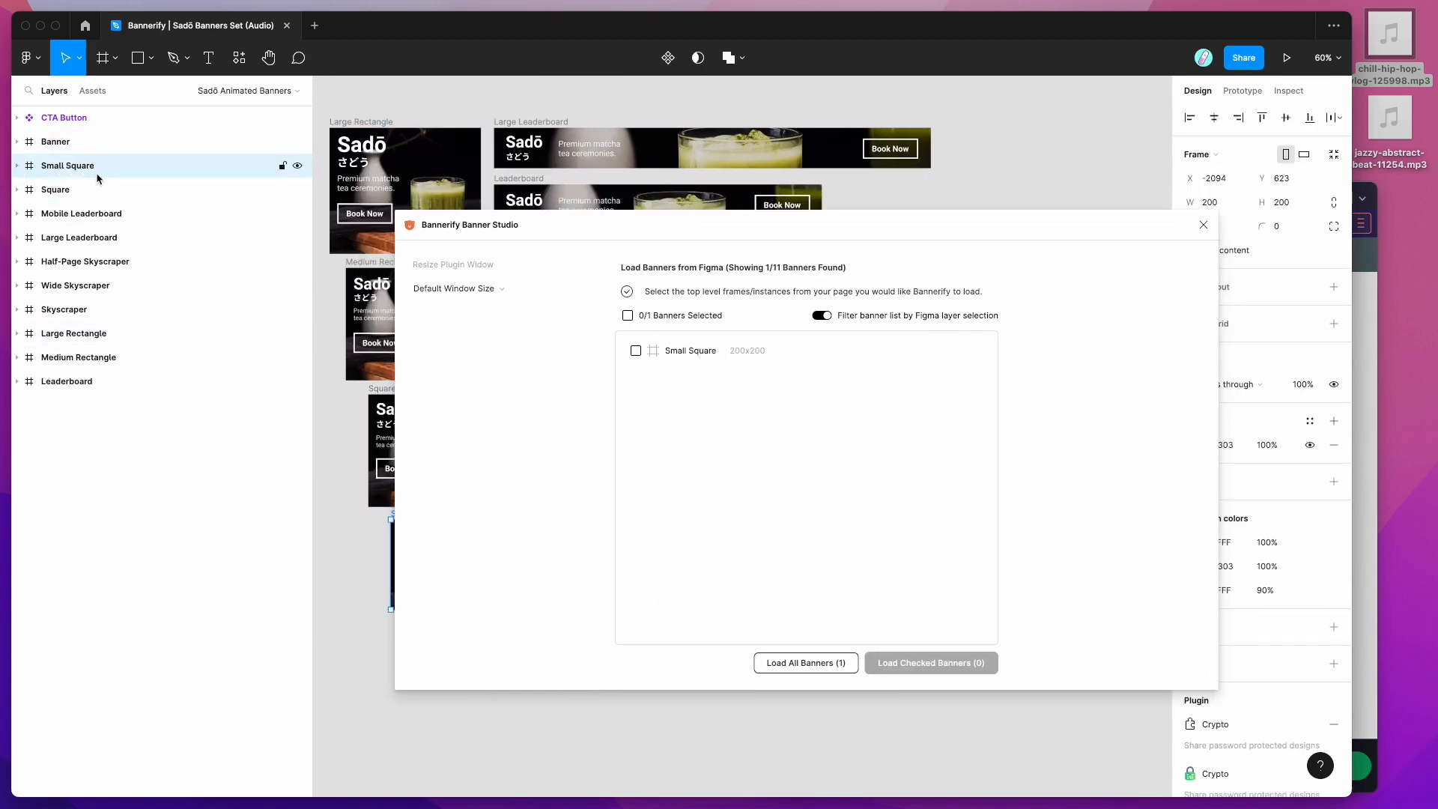
click(86, 198)
click(85, 237)
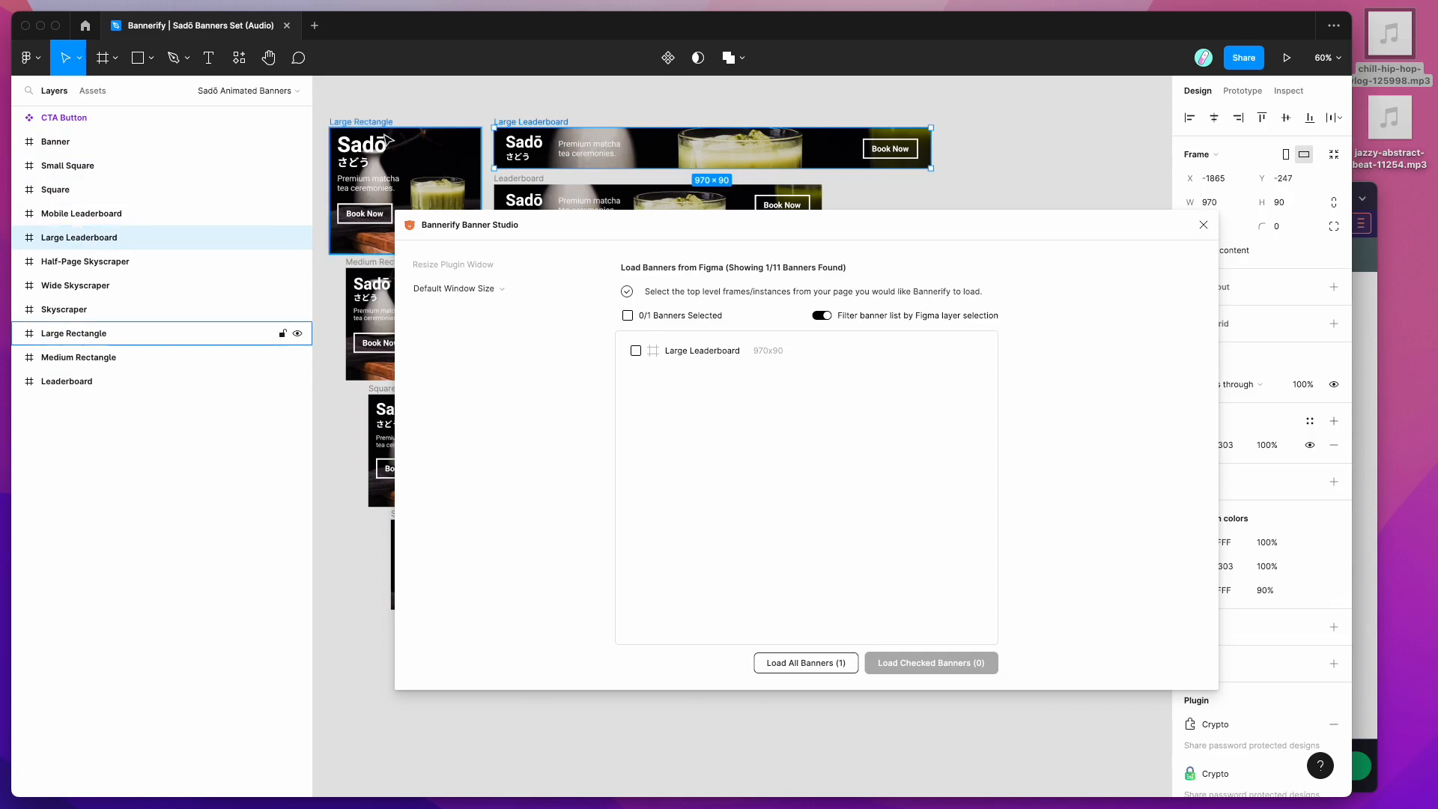
click(16, 237)
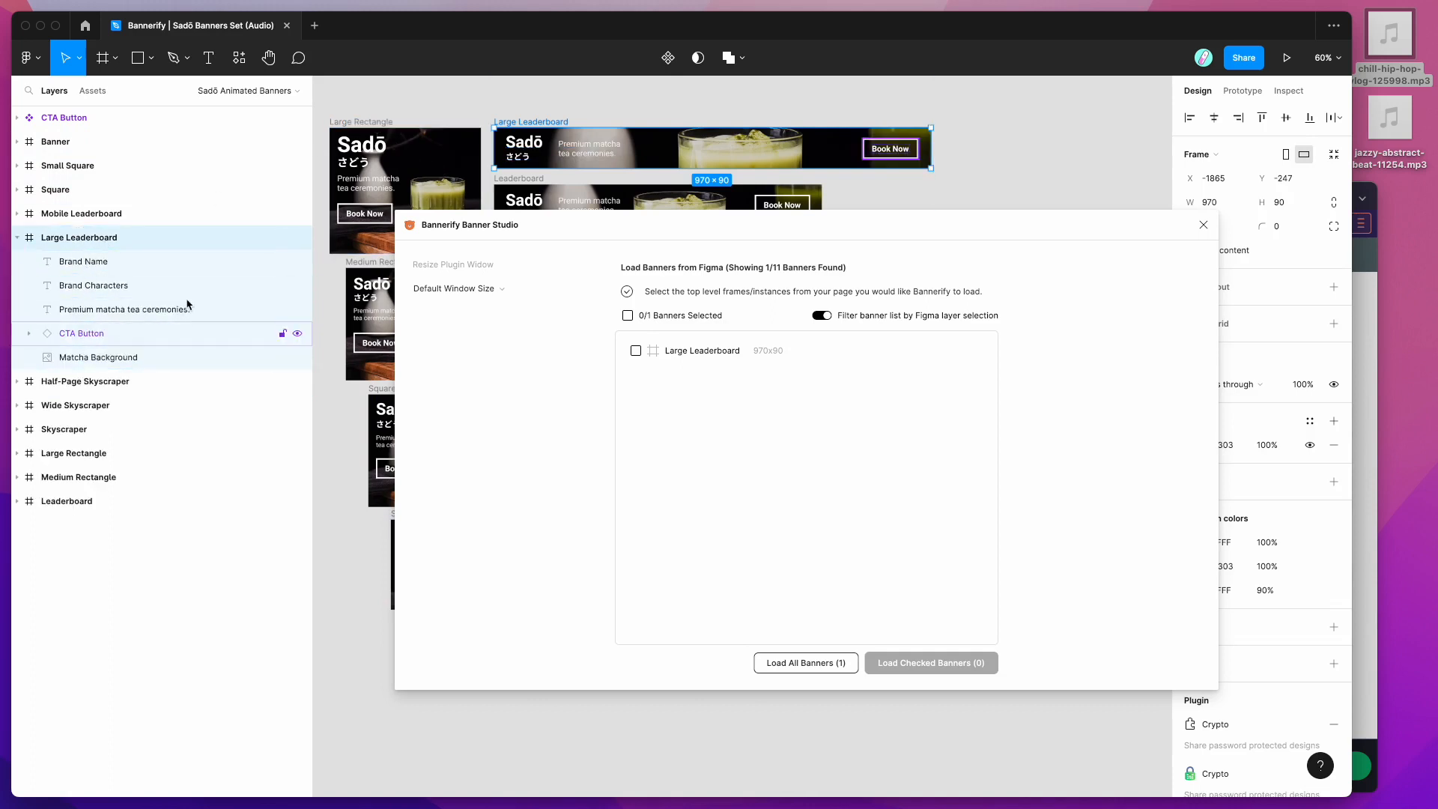
Step: Clear the frame selection, add Medium Rectangle to the checked Half-Page Skyscraper, and load both banners into the plugin
click(1016, 163)
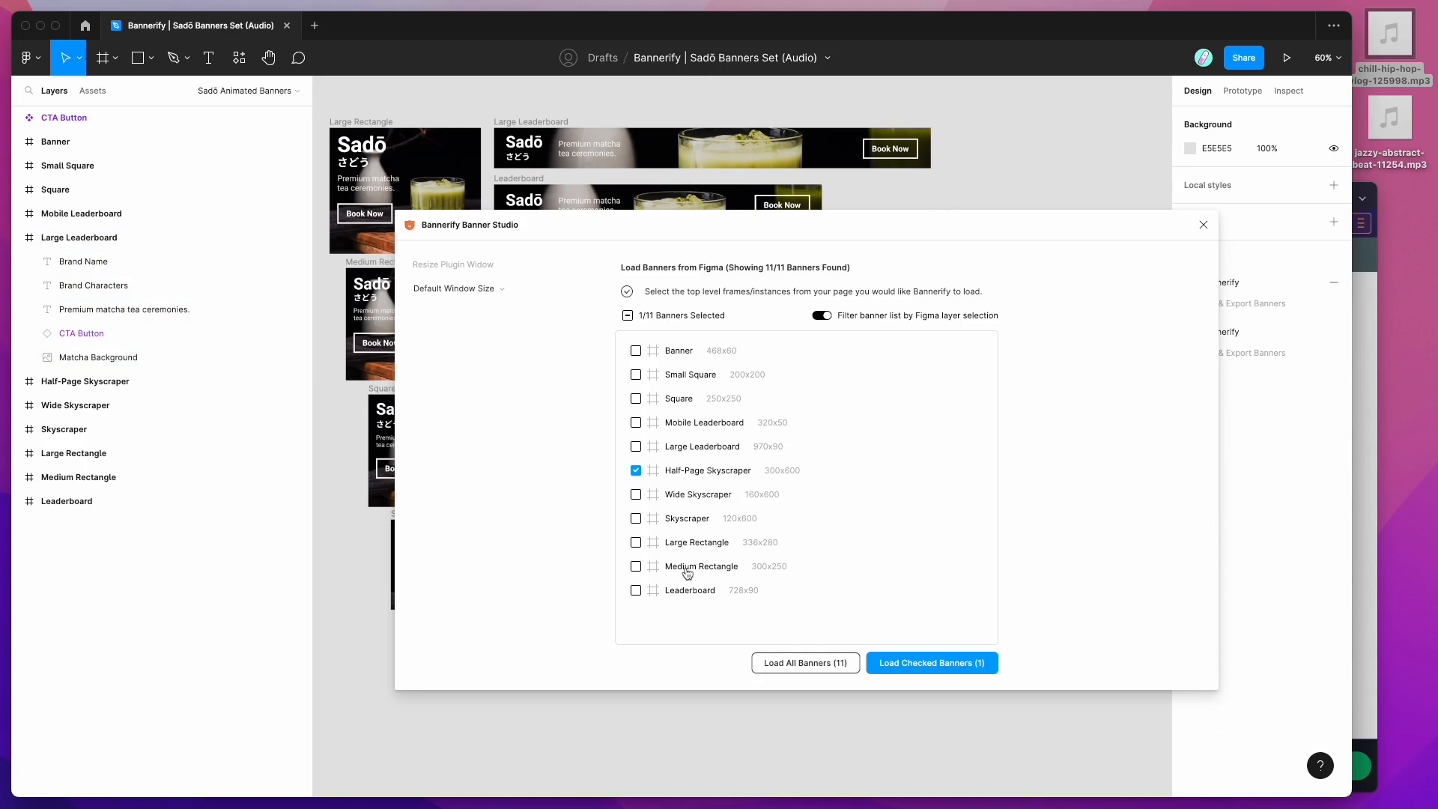
click(684, 567)
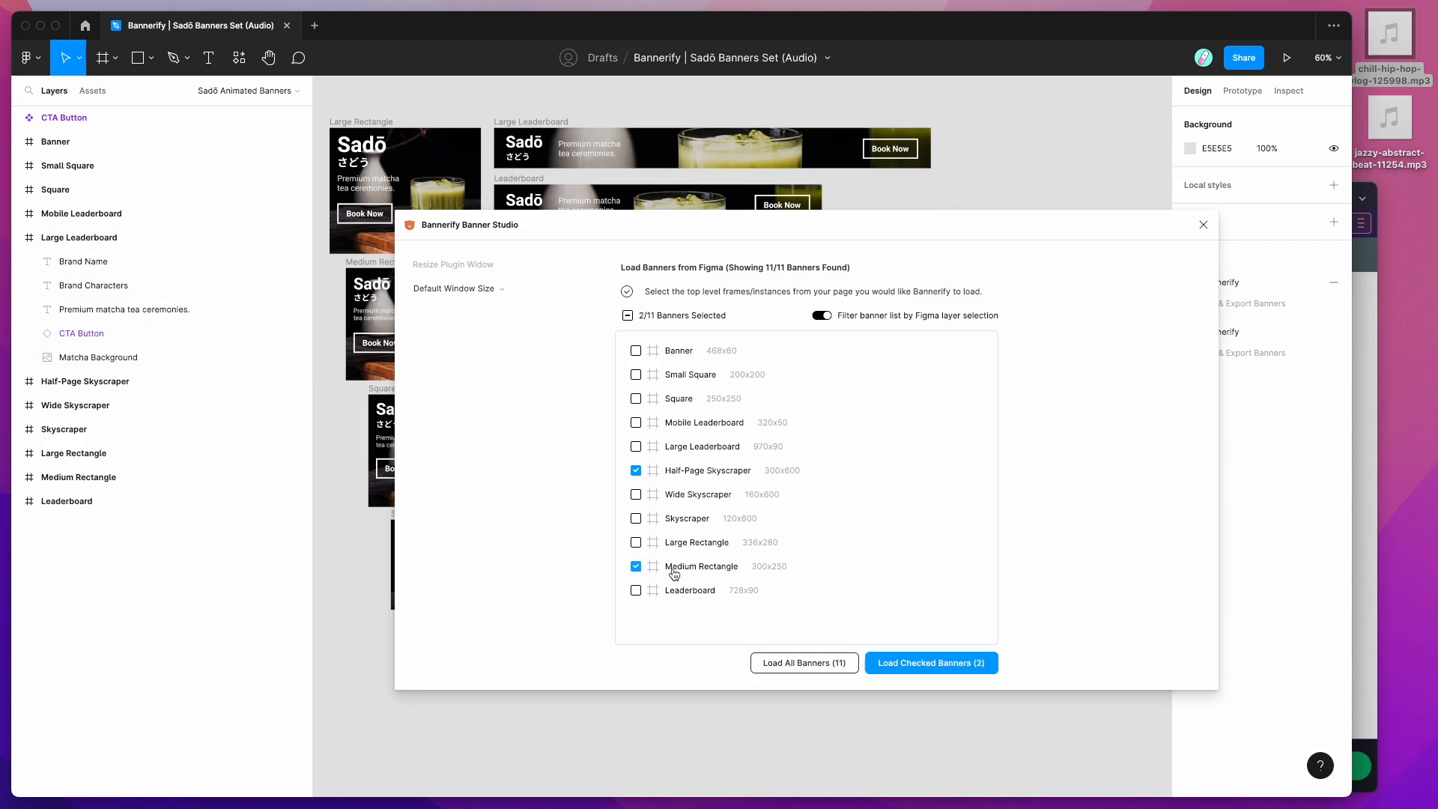
click(911, 668)
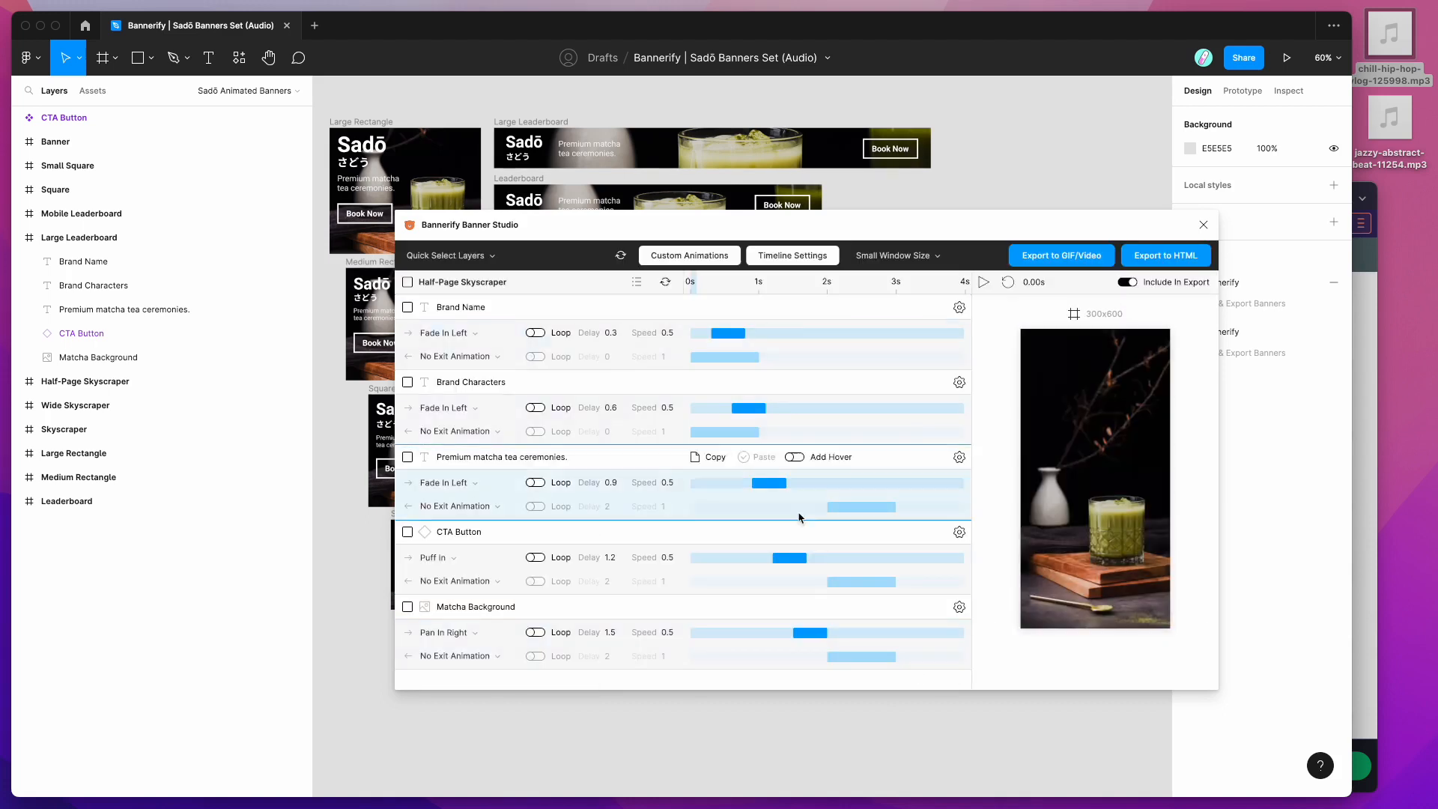
Step: Play the animation previews of the Half-Page Skyscraper and Medium Rectangle banners
click(985, 283)
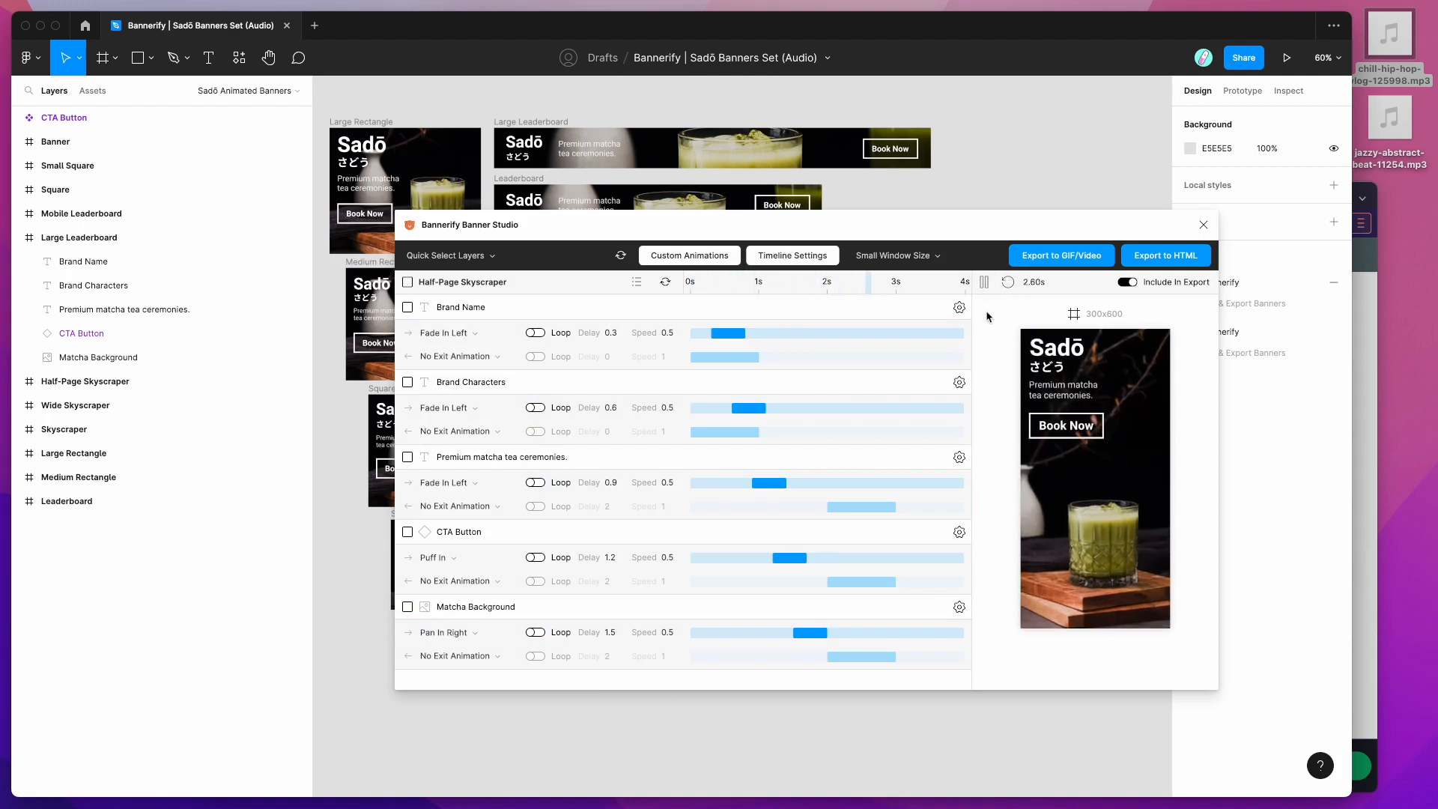
click(983, 283)
scroll(988, 378, down, 5)
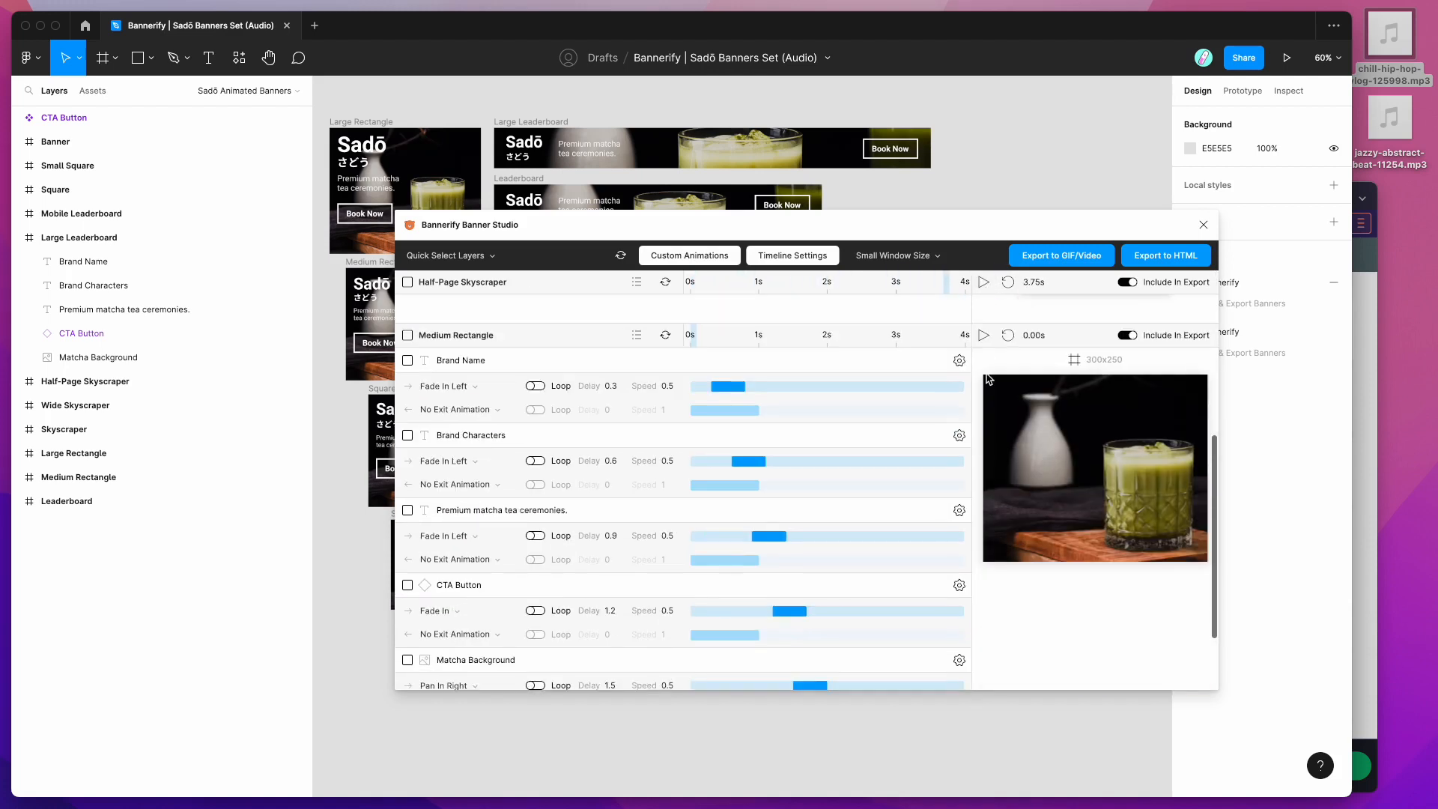
click(982, 332)
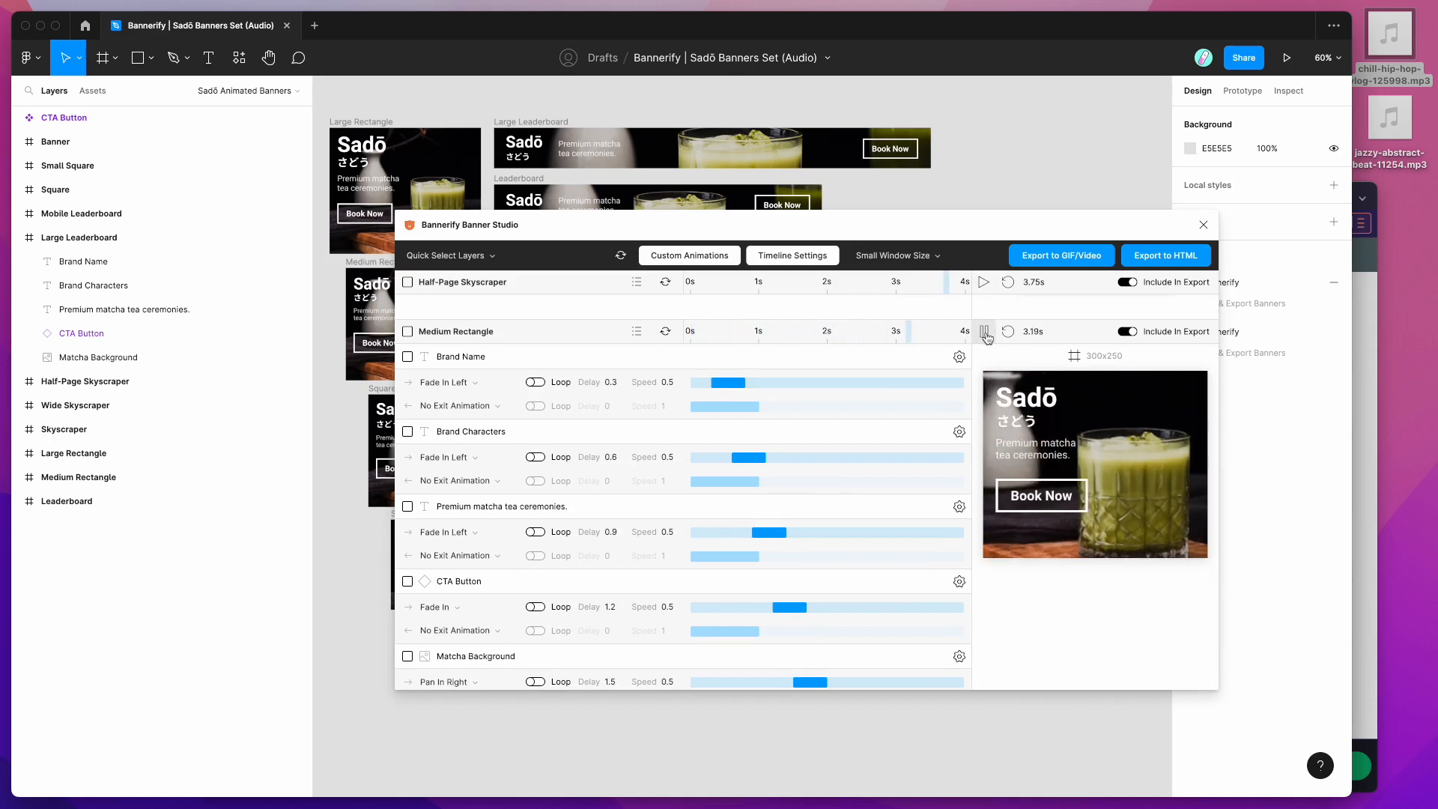
Step: Scrub the Half-Page Skyscraper timeline back to about 1.68 s to check its animation
scroll(987, 339, up, 5)
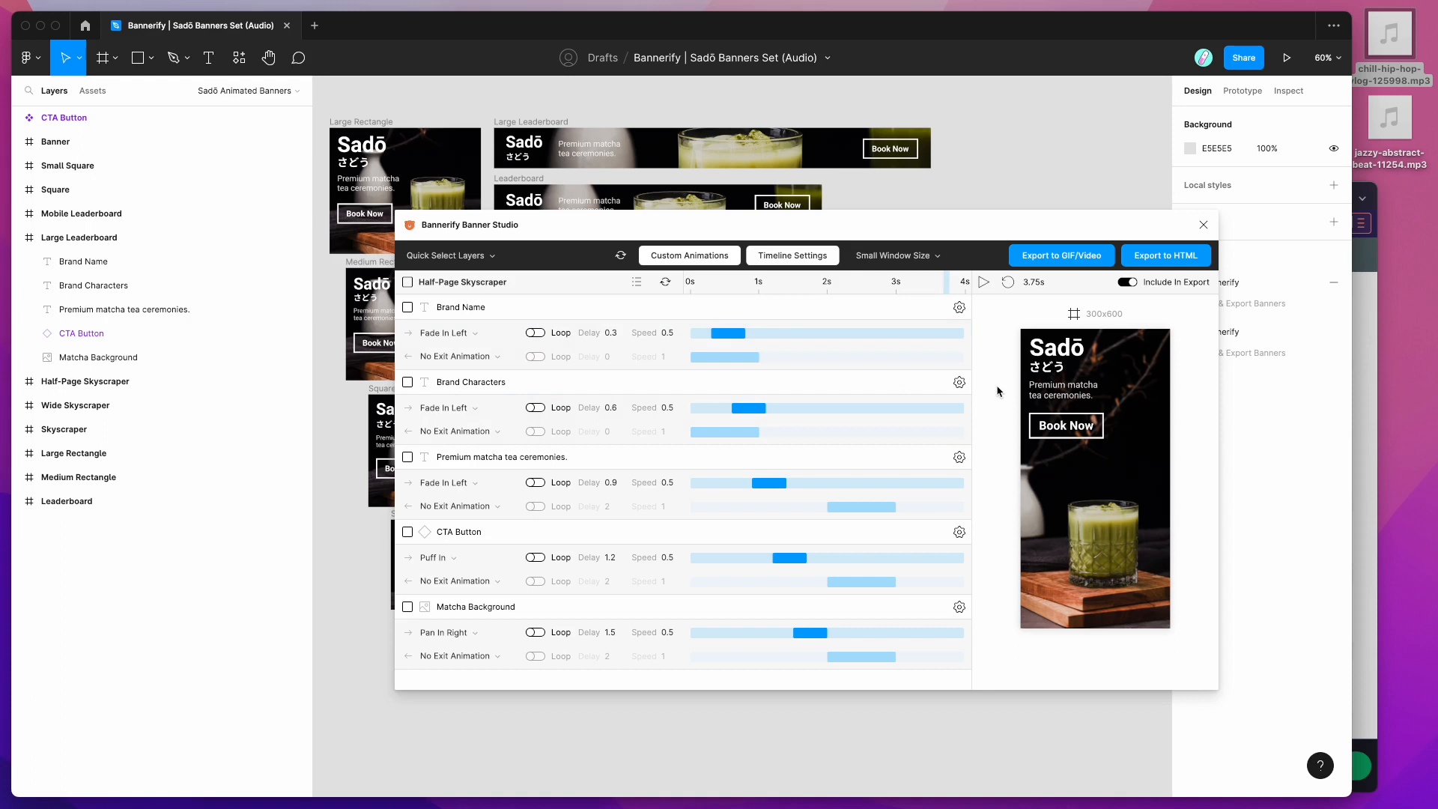
scroll(997, 391, down, 1)
scroll(996, 390, up, 1)
drag(901, 285, 805, 299)
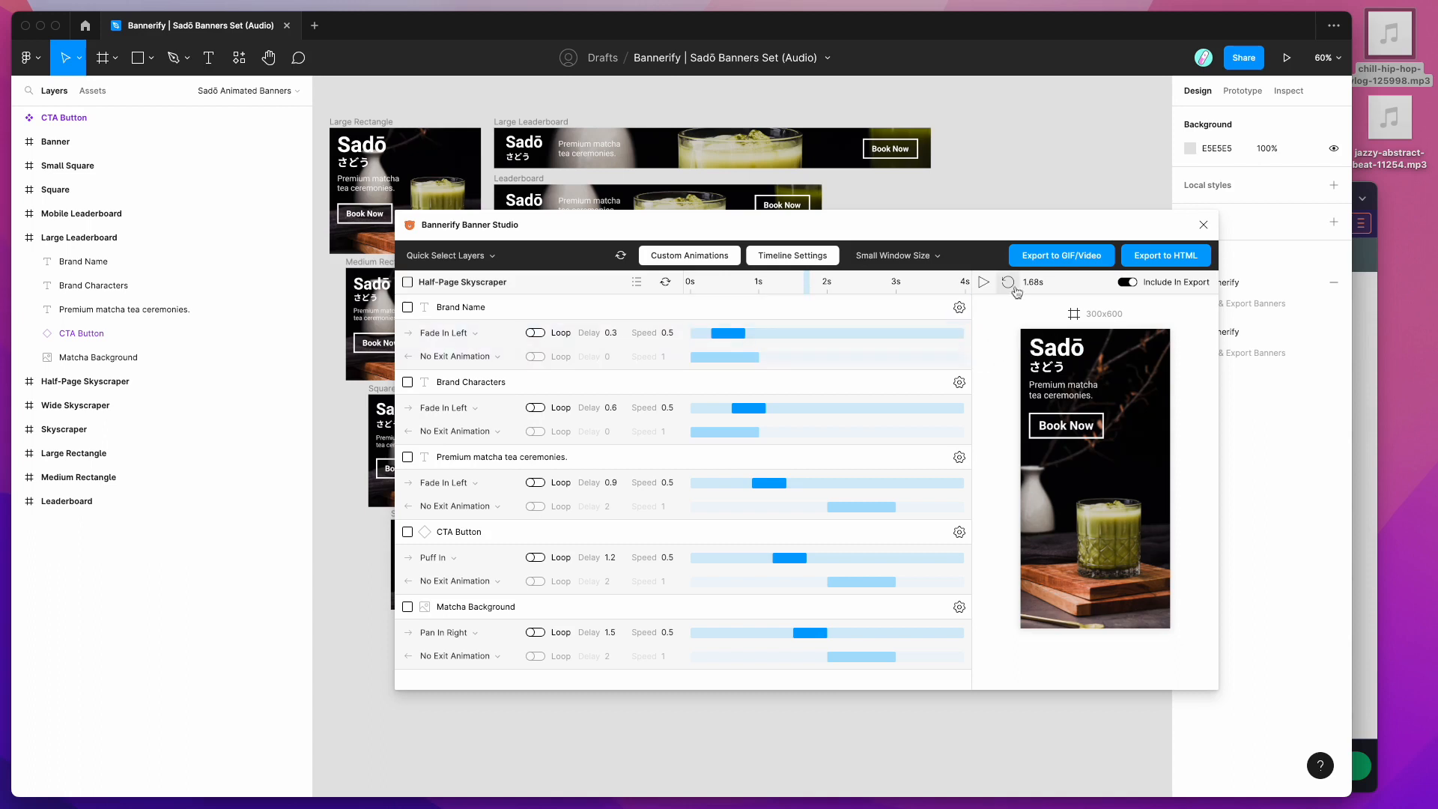
Step: Open the GIF/Video export settings and follow the Pixabay link for free .mp3 files in the browser
click(1058, 258)
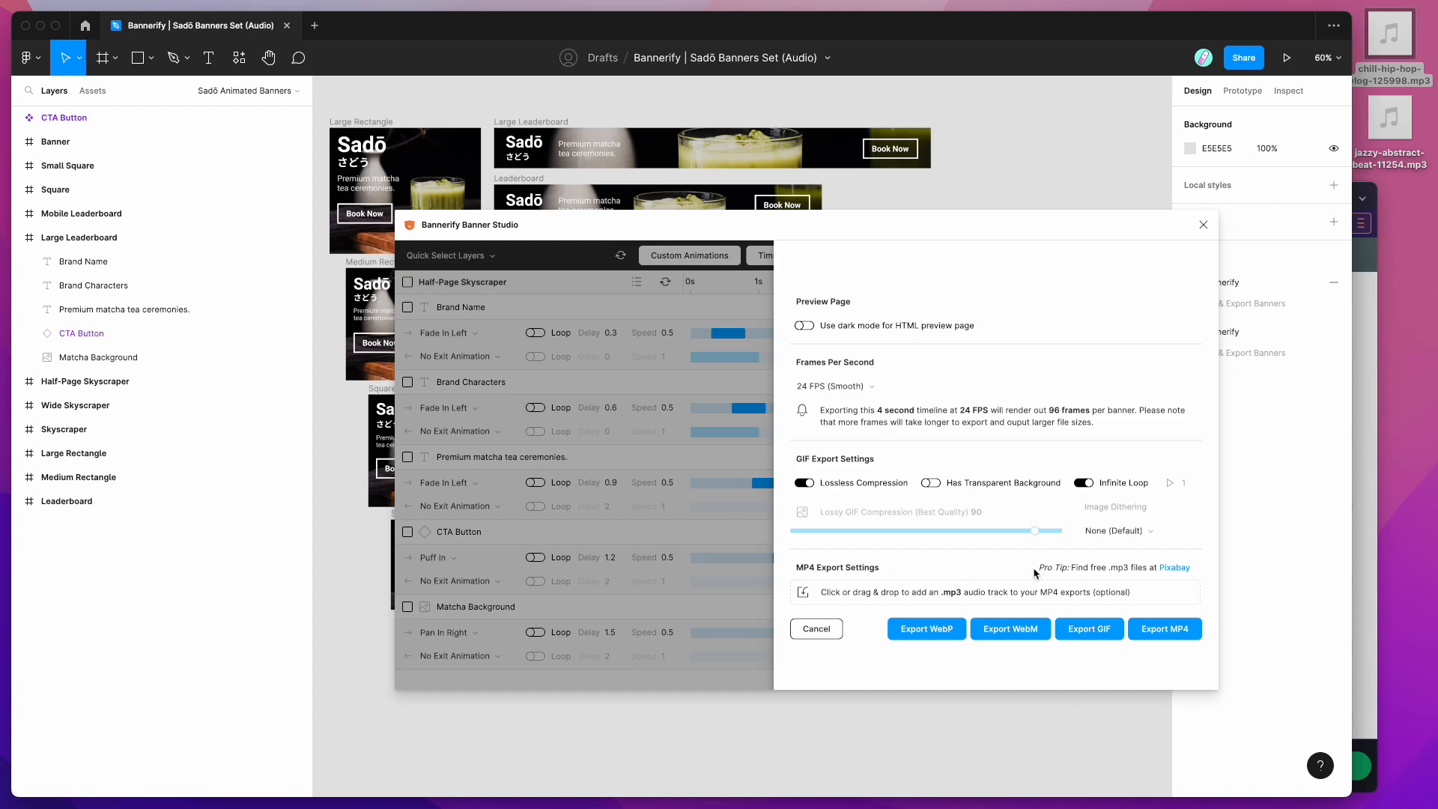
click(1174, 571)
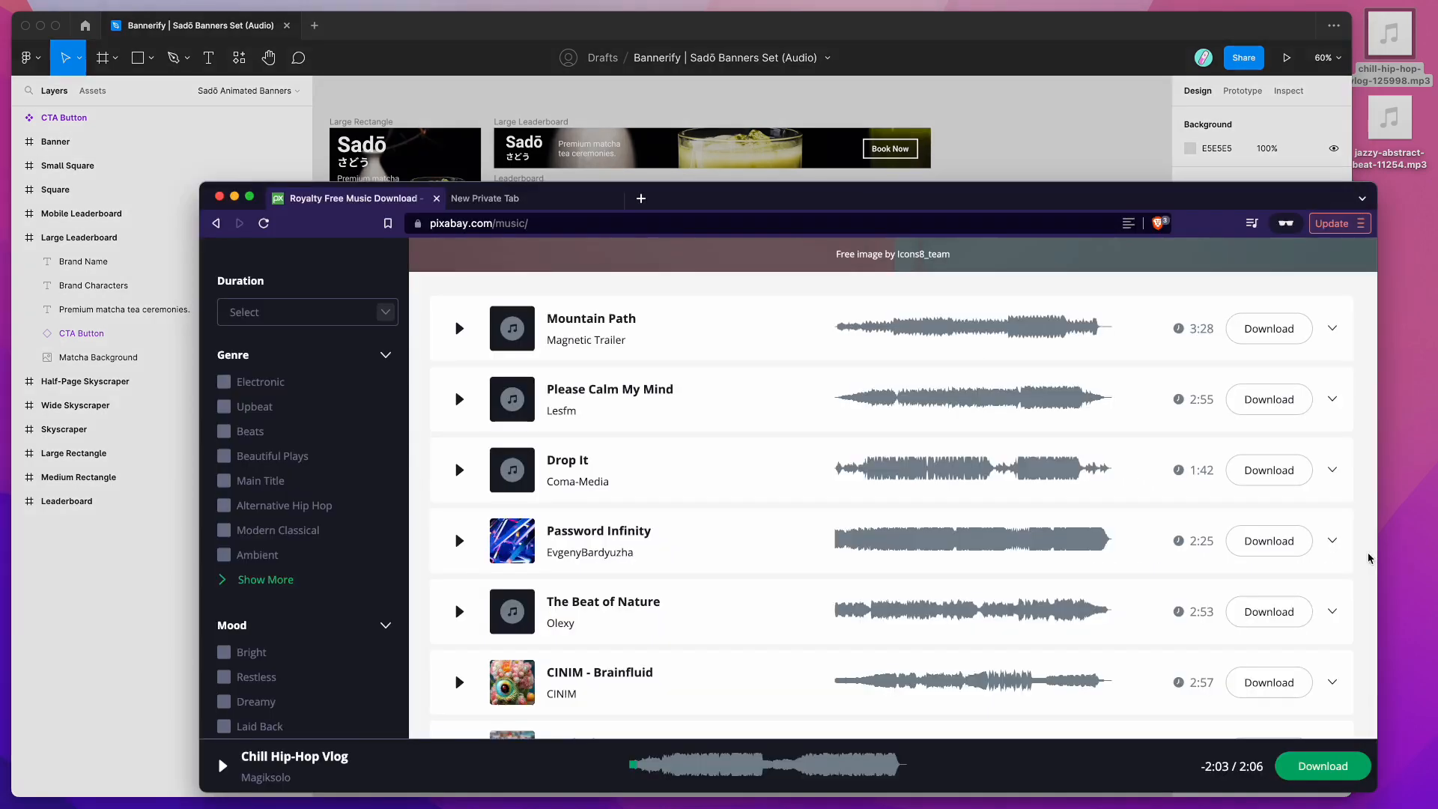
Step: Browse Pixabay's royalty-free music page and filter the tracks by the Alternative Hip Hop genre
scroll(719, 472, up, 5)
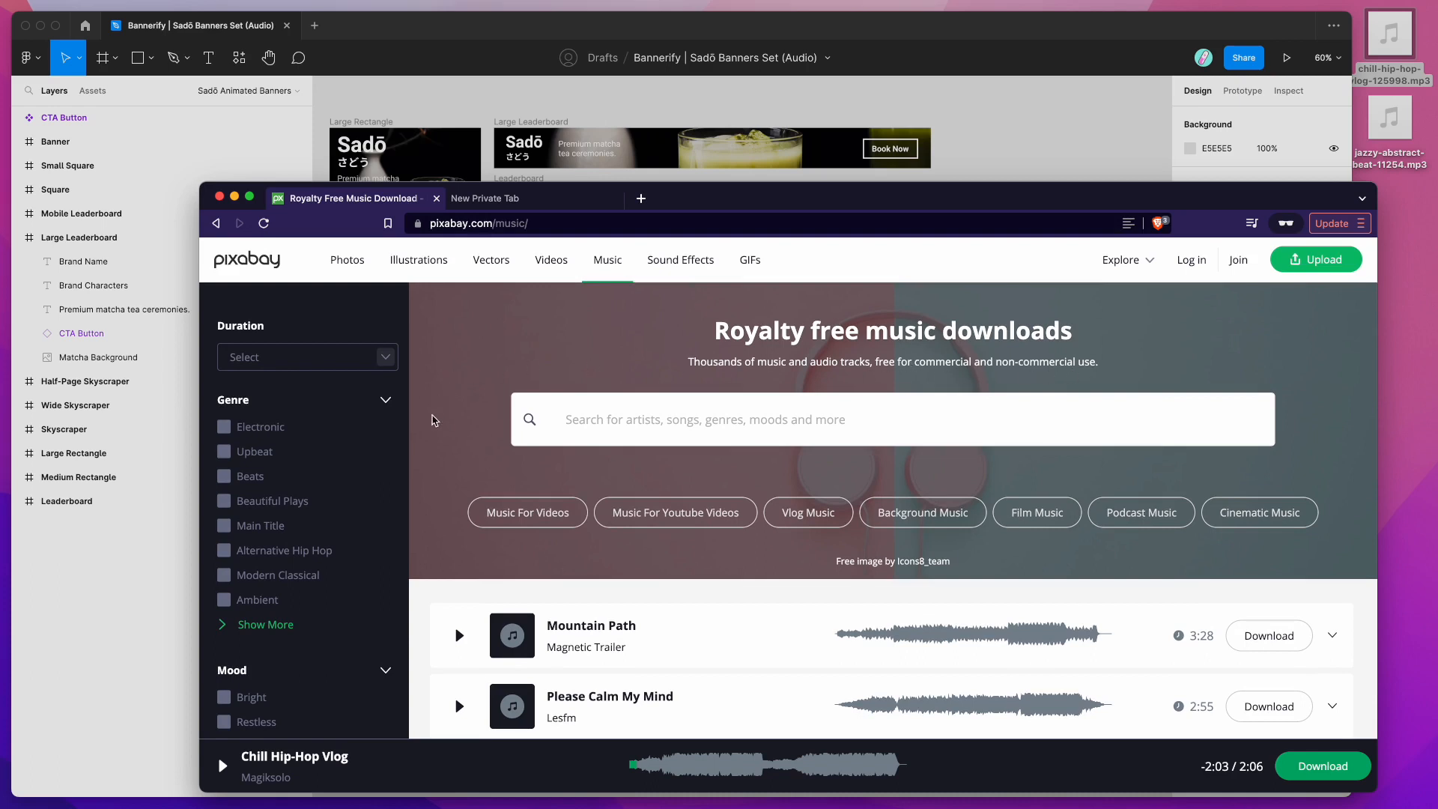
scroll(428, 447, down, 1)
scroll(428, 447, up, 1)
scroll(420, 597, down, 1)
scroll(417, 597, down, 1)
scroll(426, 509, down, 4)
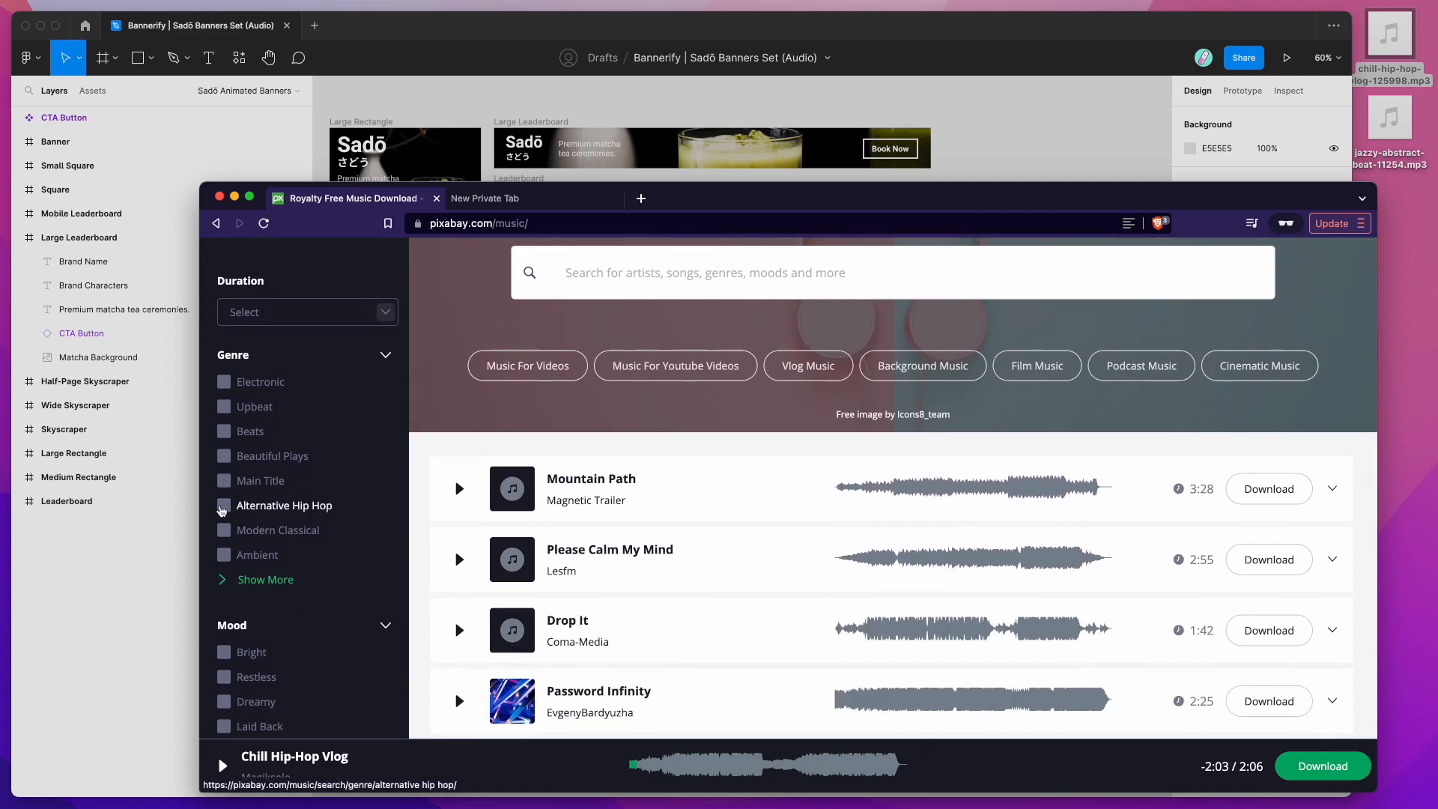
click(222, 507)
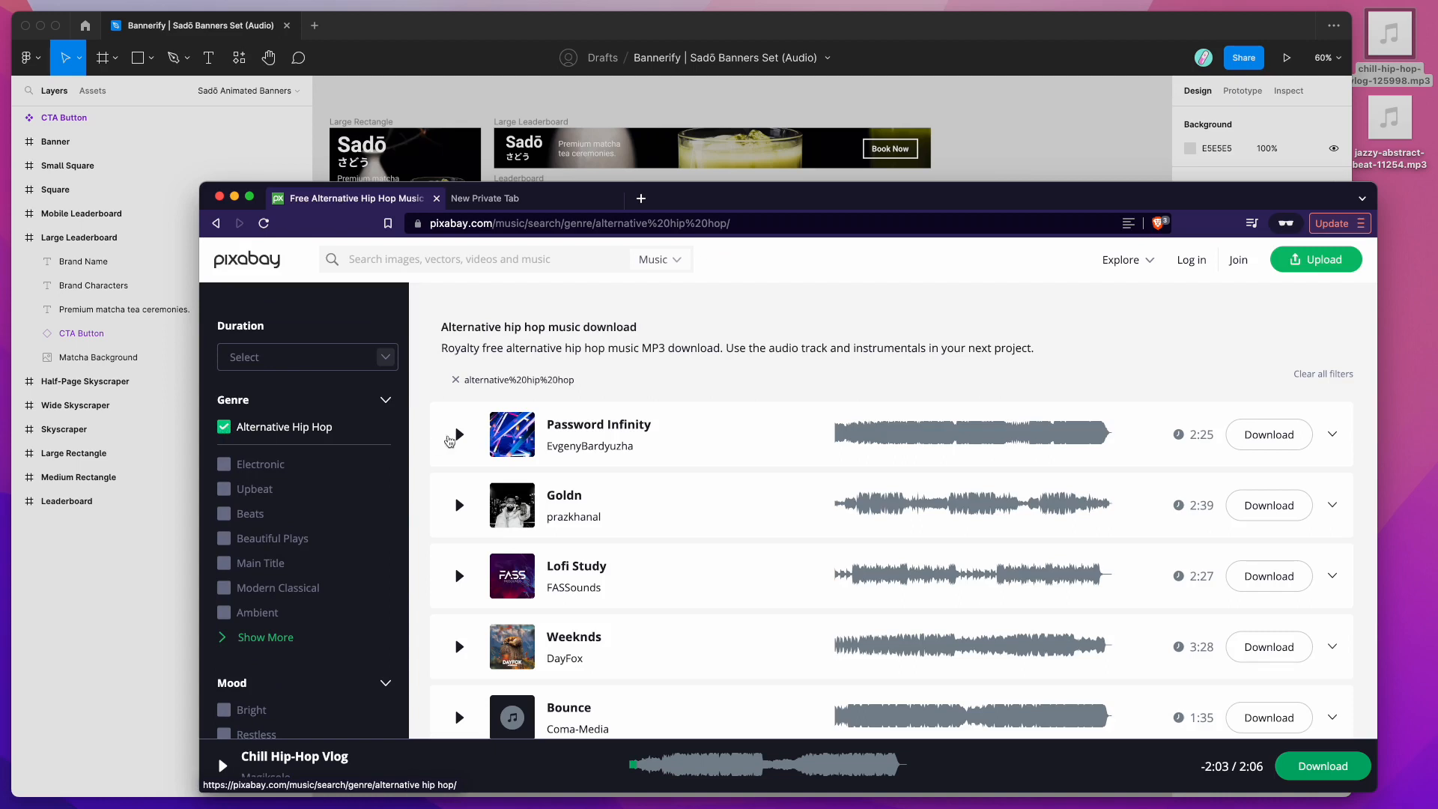
Step: Listen to short previews of the tracks Lofi Study, Fun Life and Chill Hip-Hop Vlog
scroll(449, 371, down, 3)
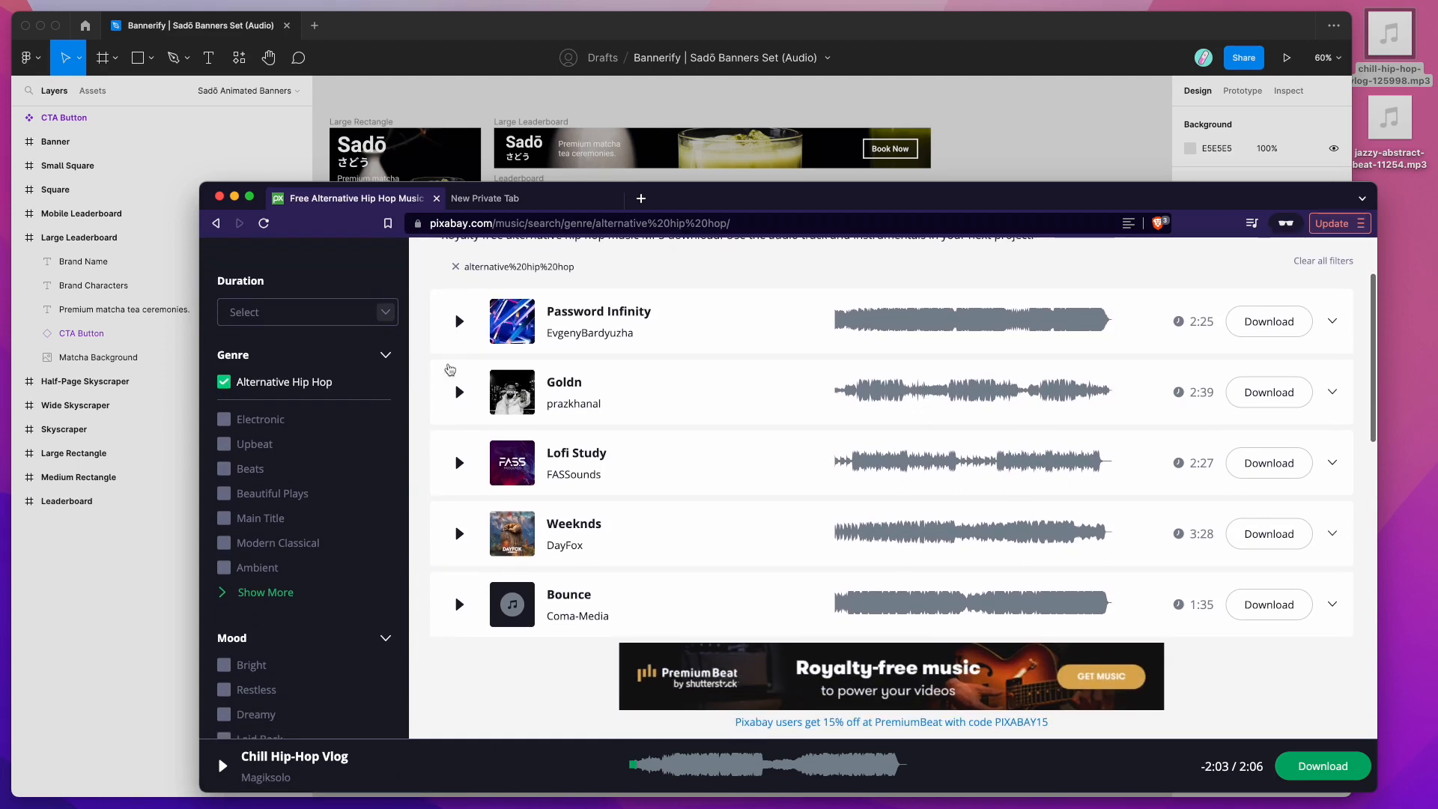
scroll(465, 453, down, 1)
click(460, 463)
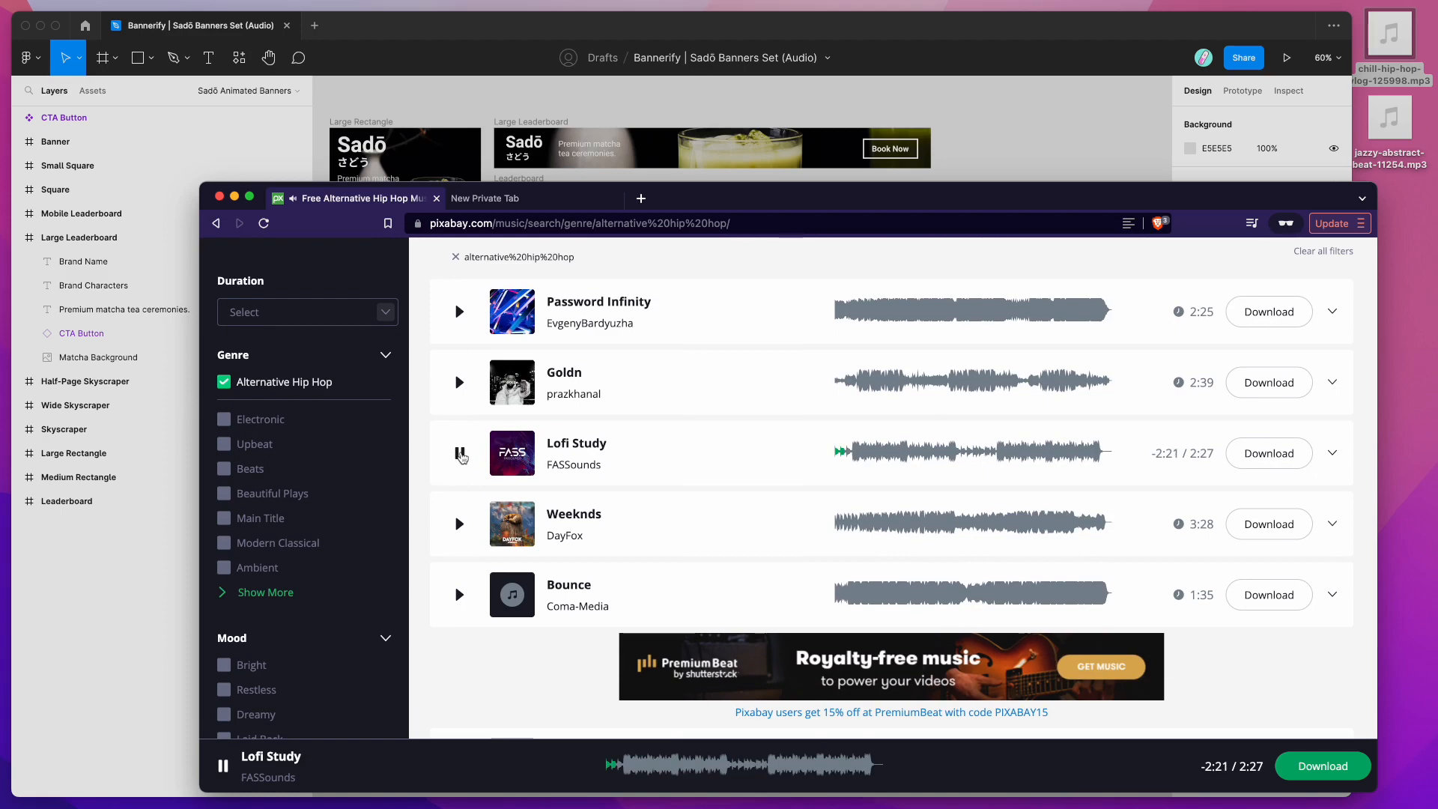
click(460, 453)
scroll(461, 460, down, 5)
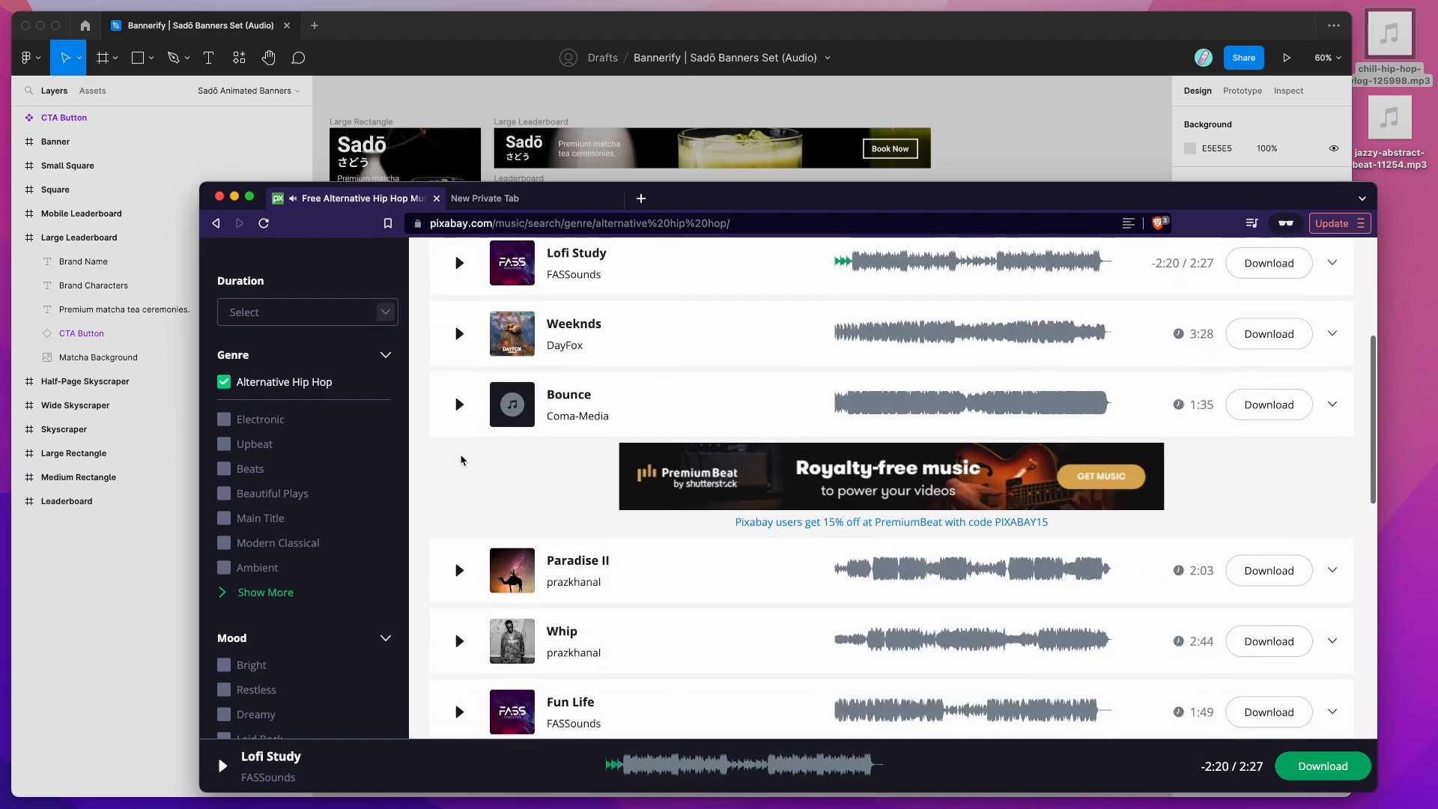
scroll(461, 460, down, 1)
click(459, 499)
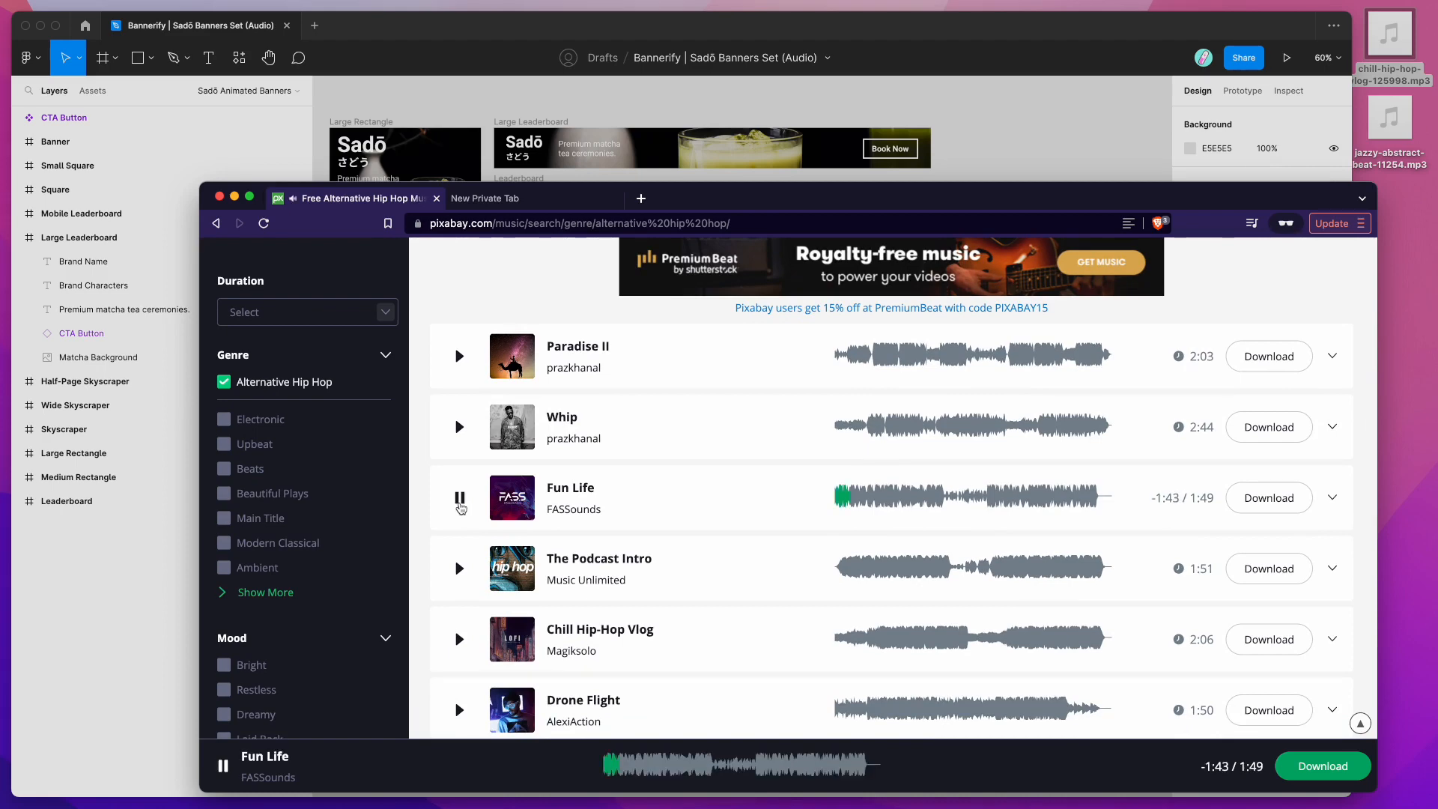
click(459, 499)
scroll(461, 507, down, 2)
click(460, 519)
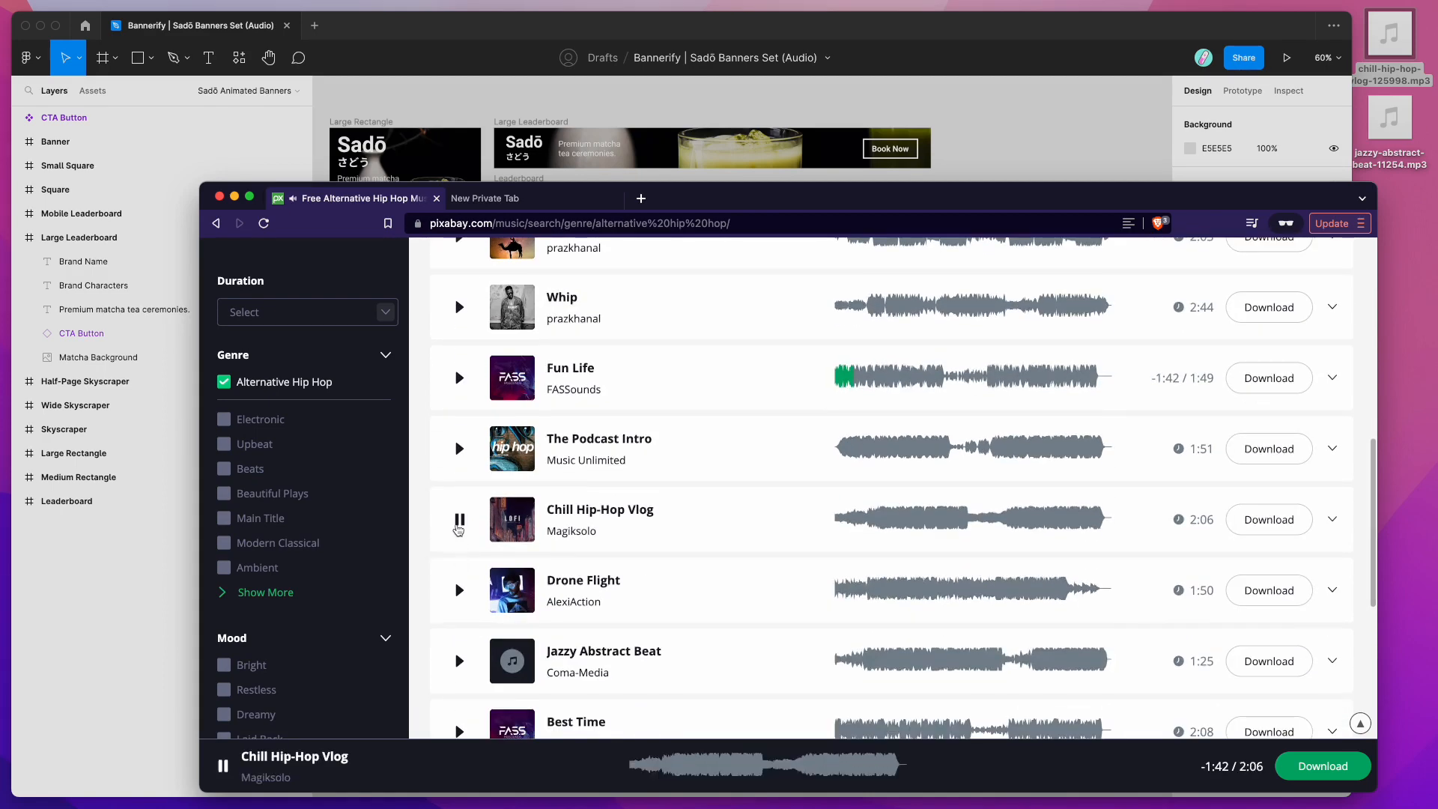
click(460, 520)
Step: Save the Chill Hip-Hop Vlog track to the Desktop as chill-hip-hop-vlog-125998 (1)
scroll(435, 514, down, 2)
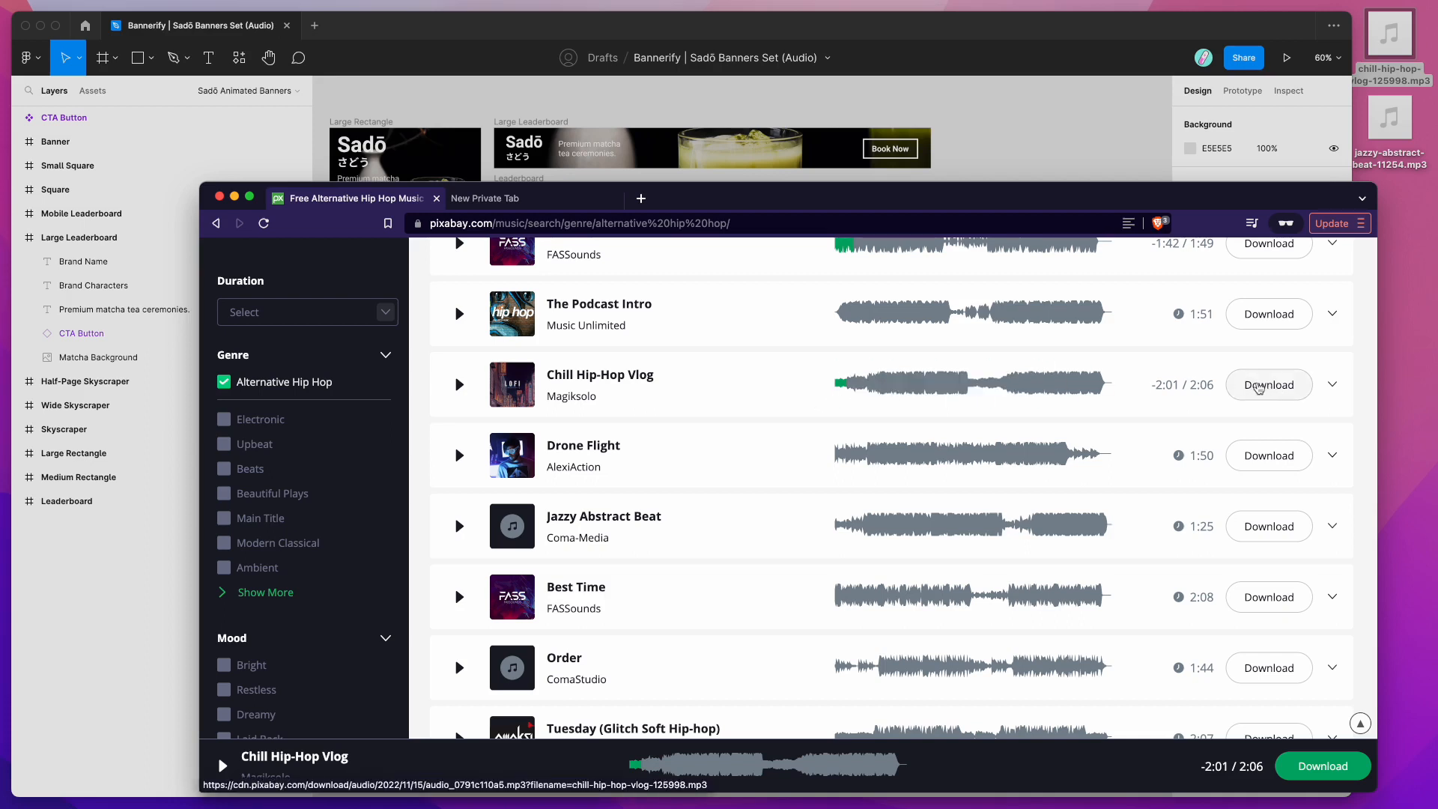
right_click(1258, 387)
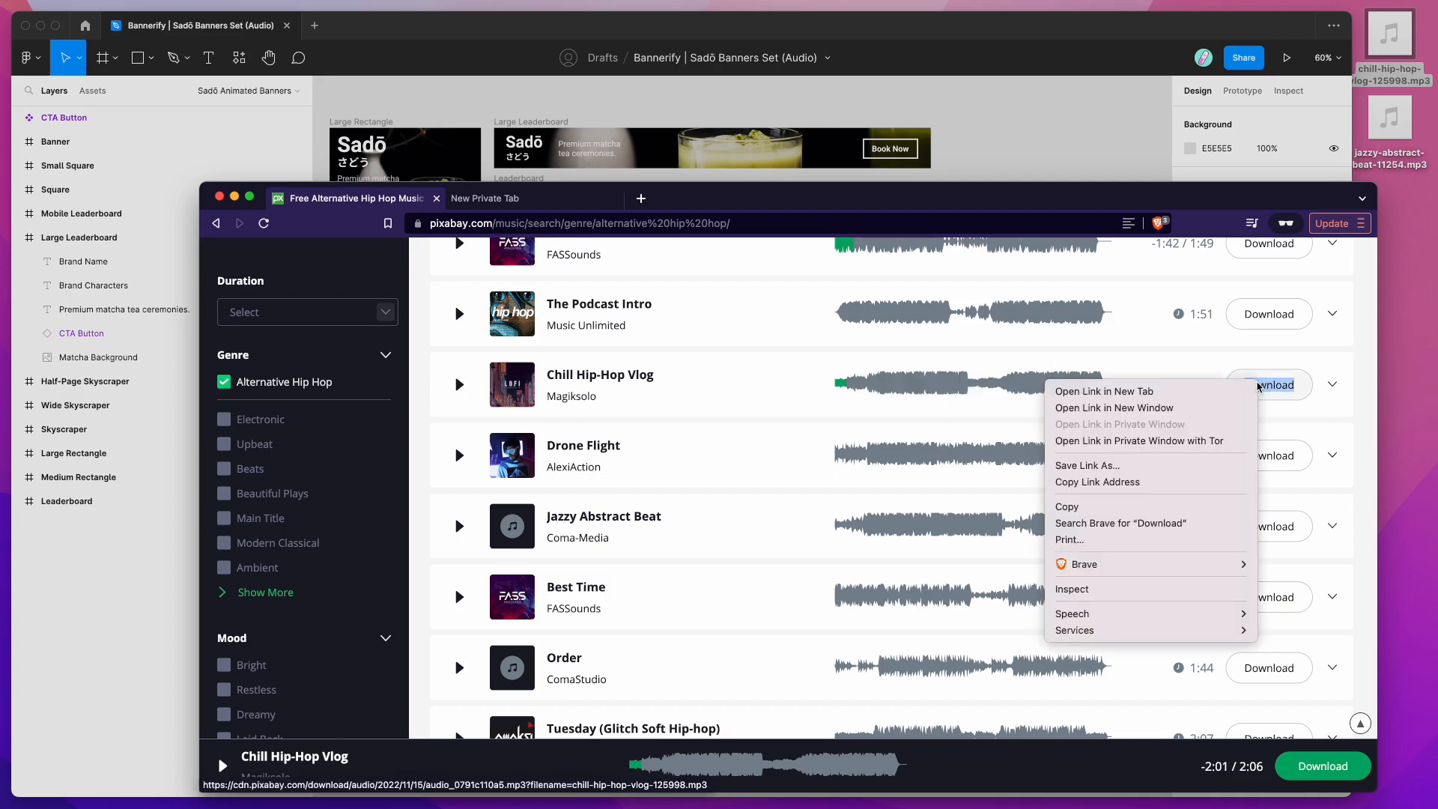
click(1119, 469)
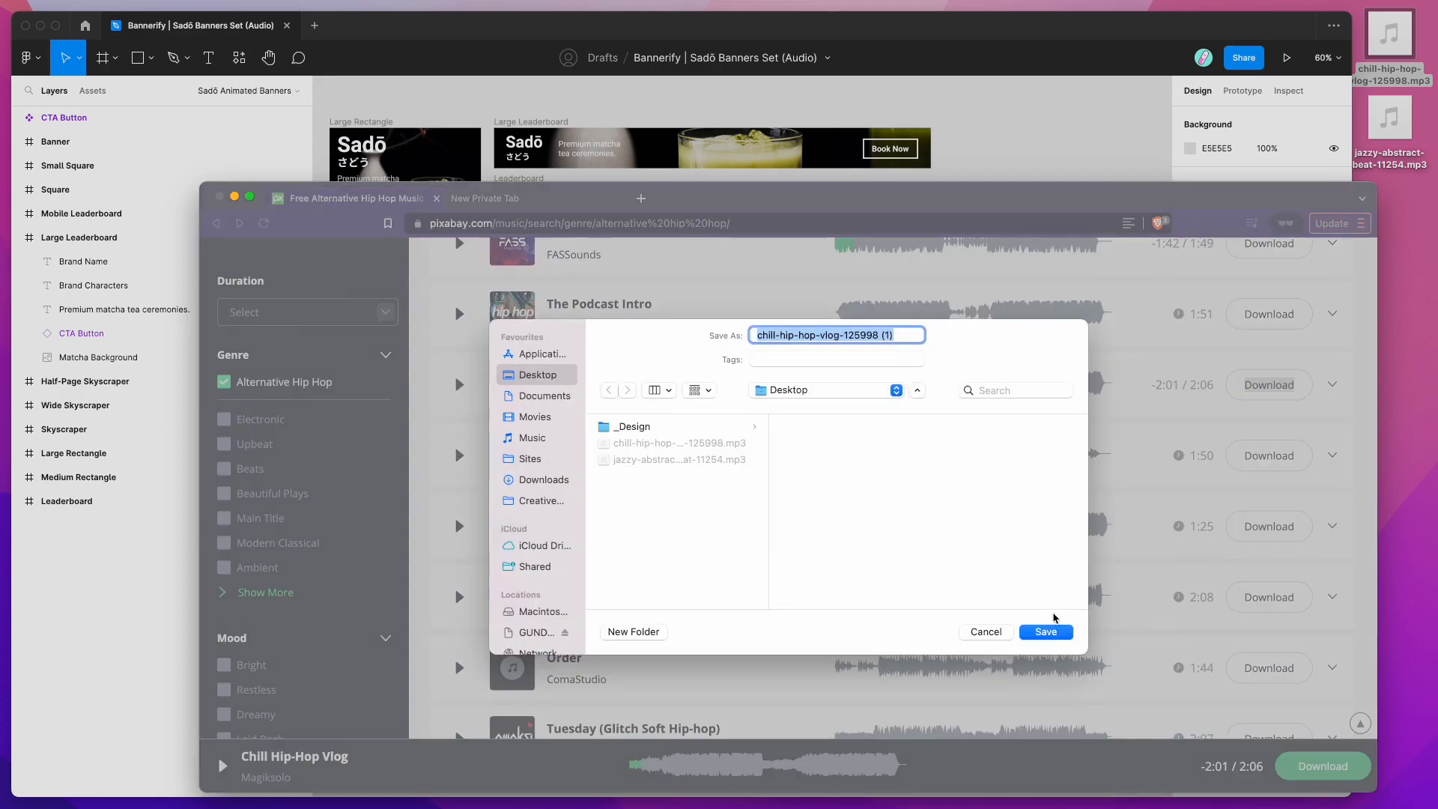
click(1044, 632)
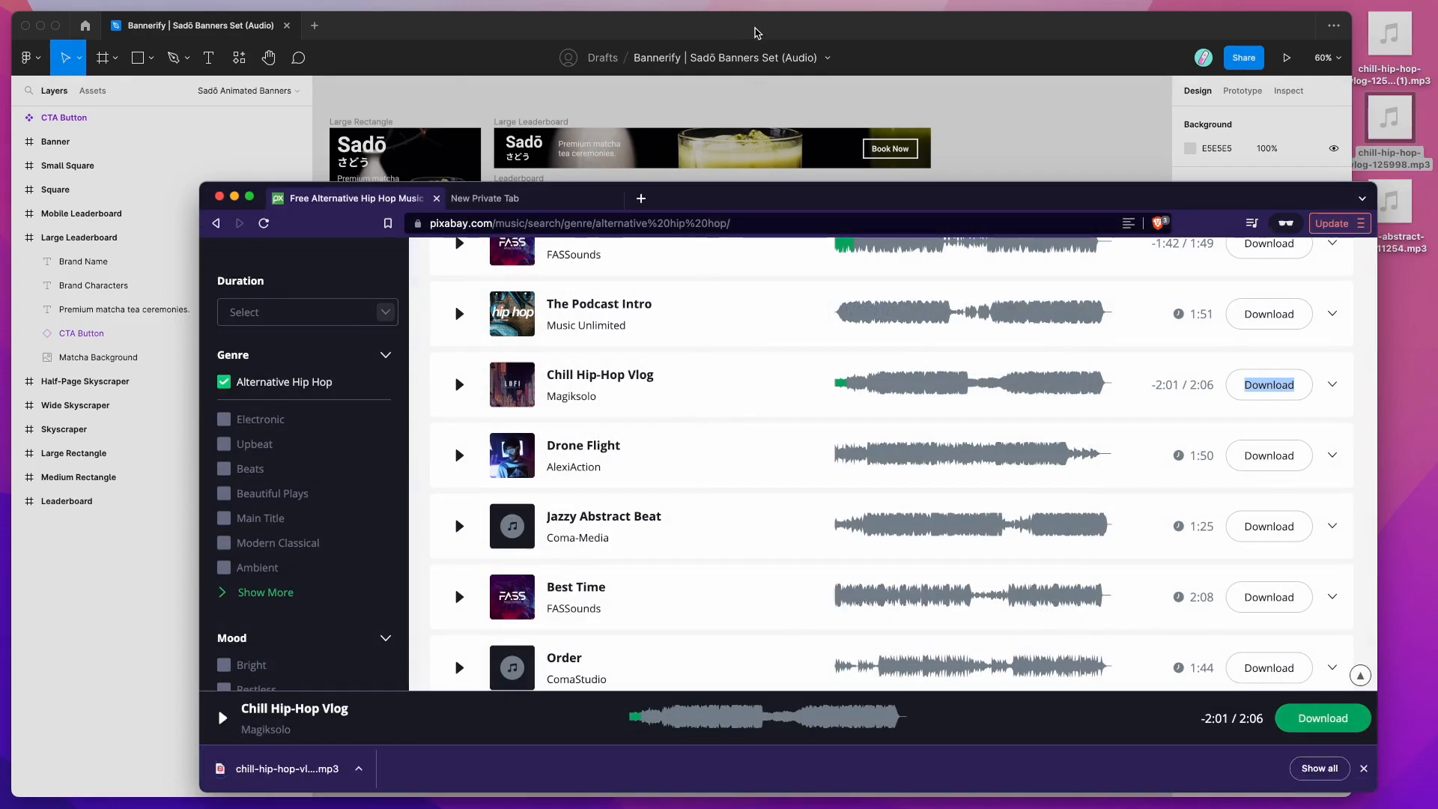
Step: Switch back to Figma and add chill-hip-hop-vlog-125998.mp3 from the Desktop as the audio track for the MP4 exports
click(755, 32)
drag(868, 237, 862, 189)
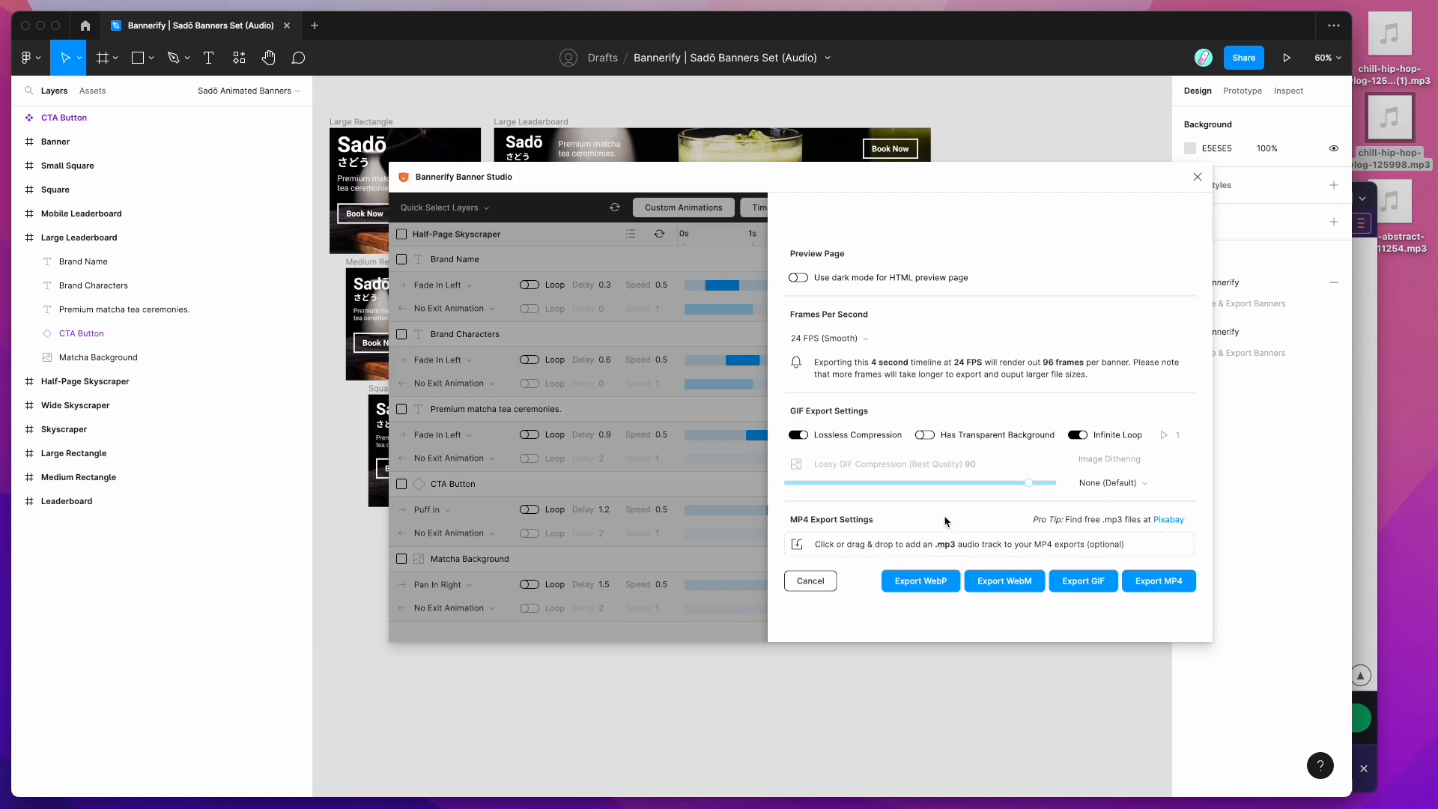
mouse_move(1390, 125)
click(1390, 120)
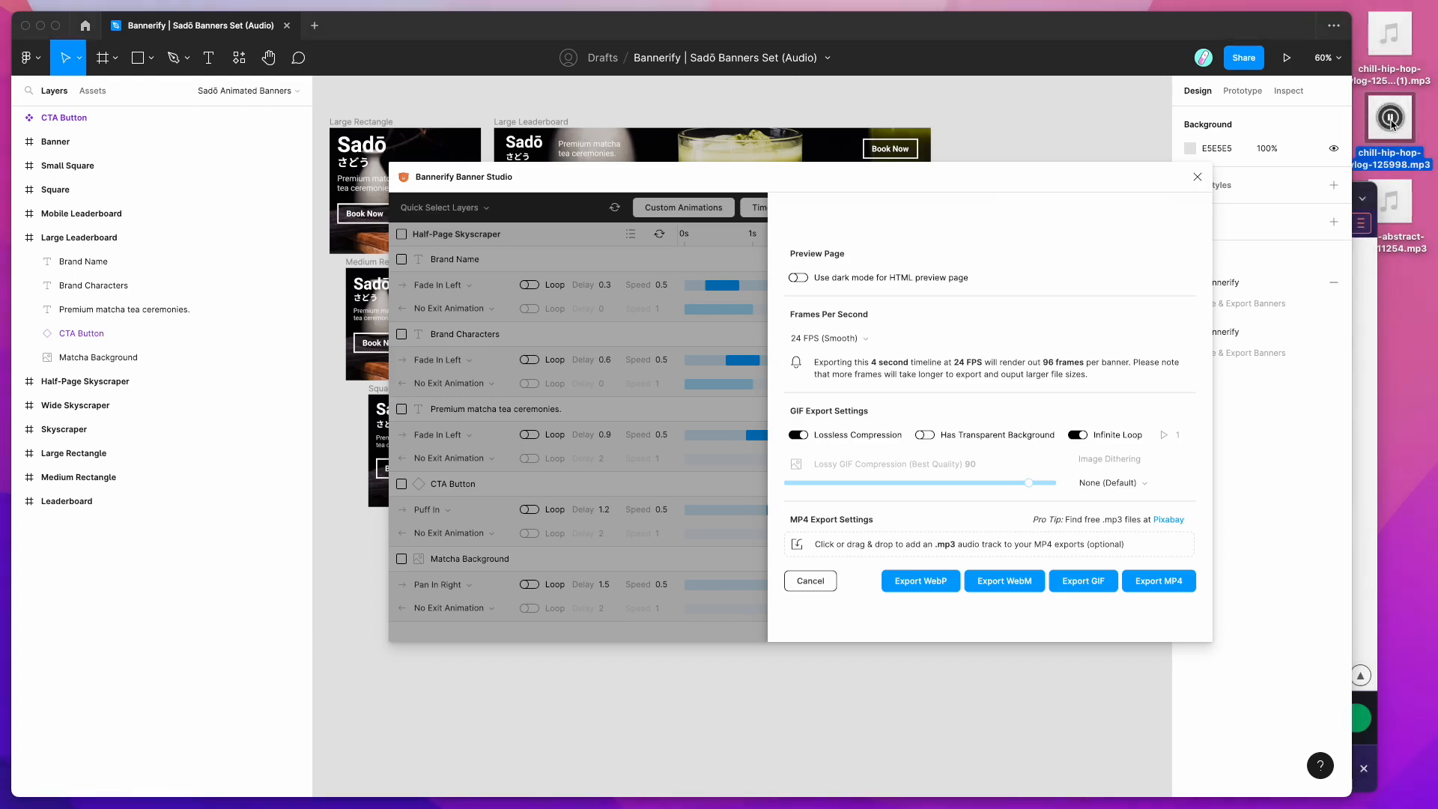
click(1391, 120)
drag(1405, 134, 986, 546)
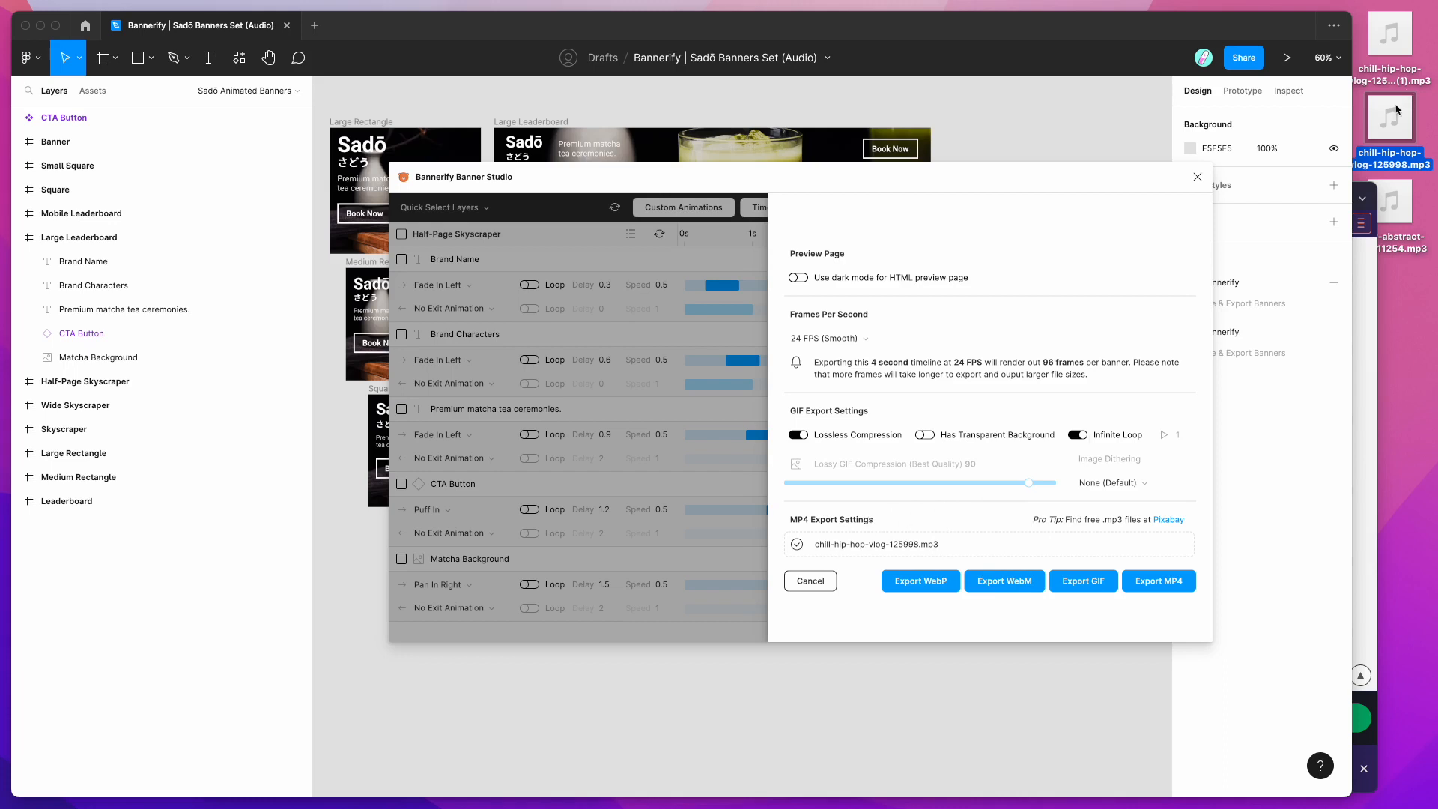
click(898, 526)
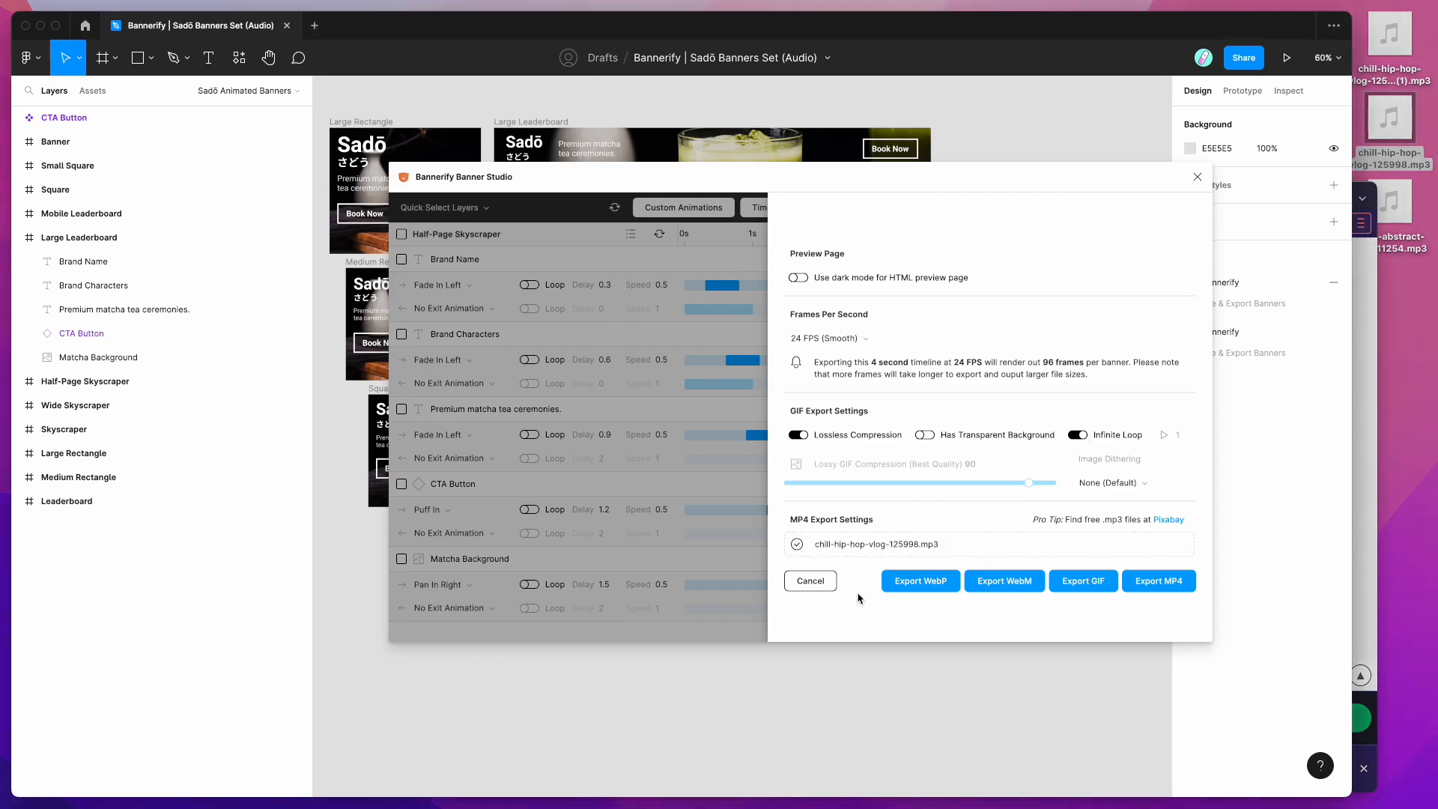
Step: Export the banners as MP4 and save the resulting .zip file to the Desktop
click(1154, 585)
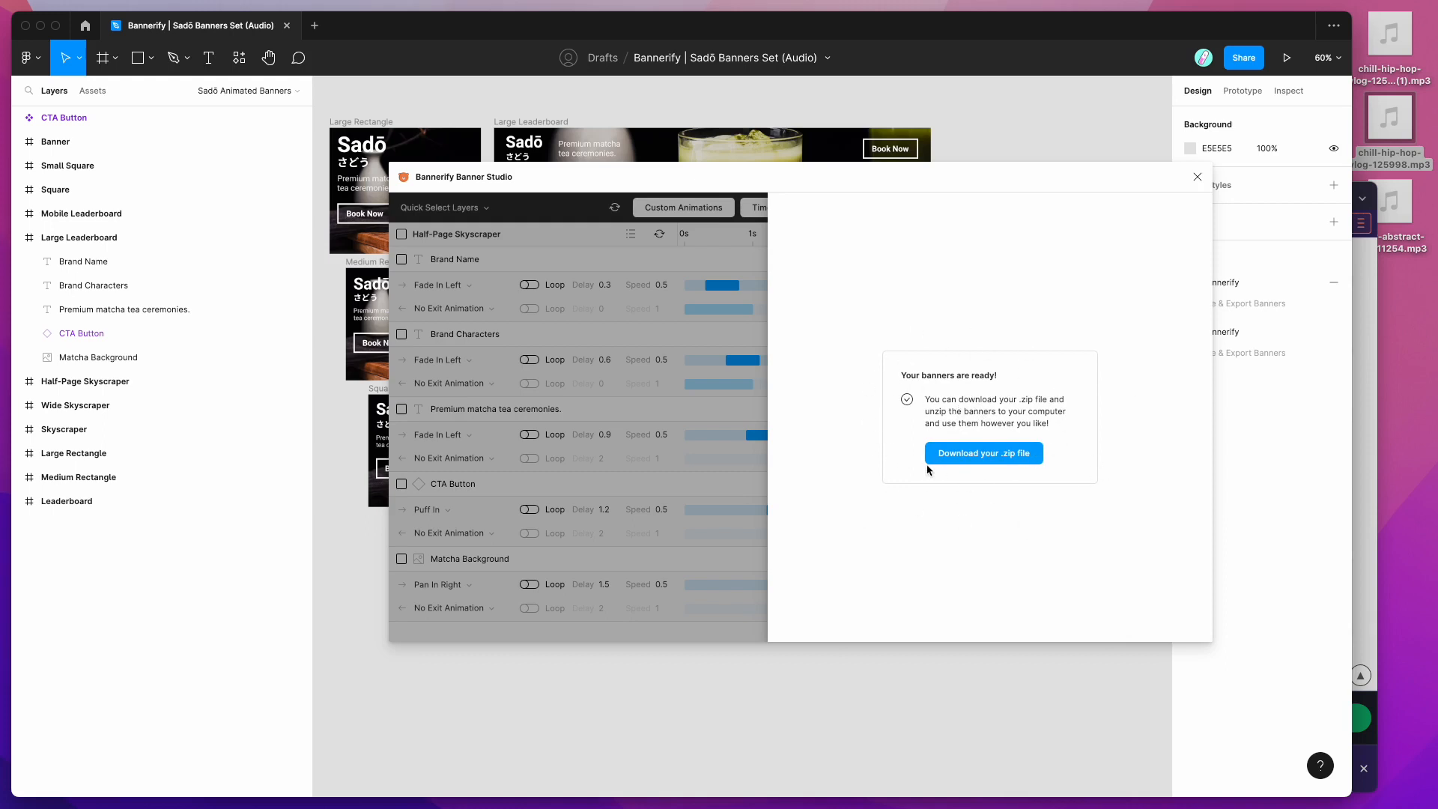
click(983, 458)
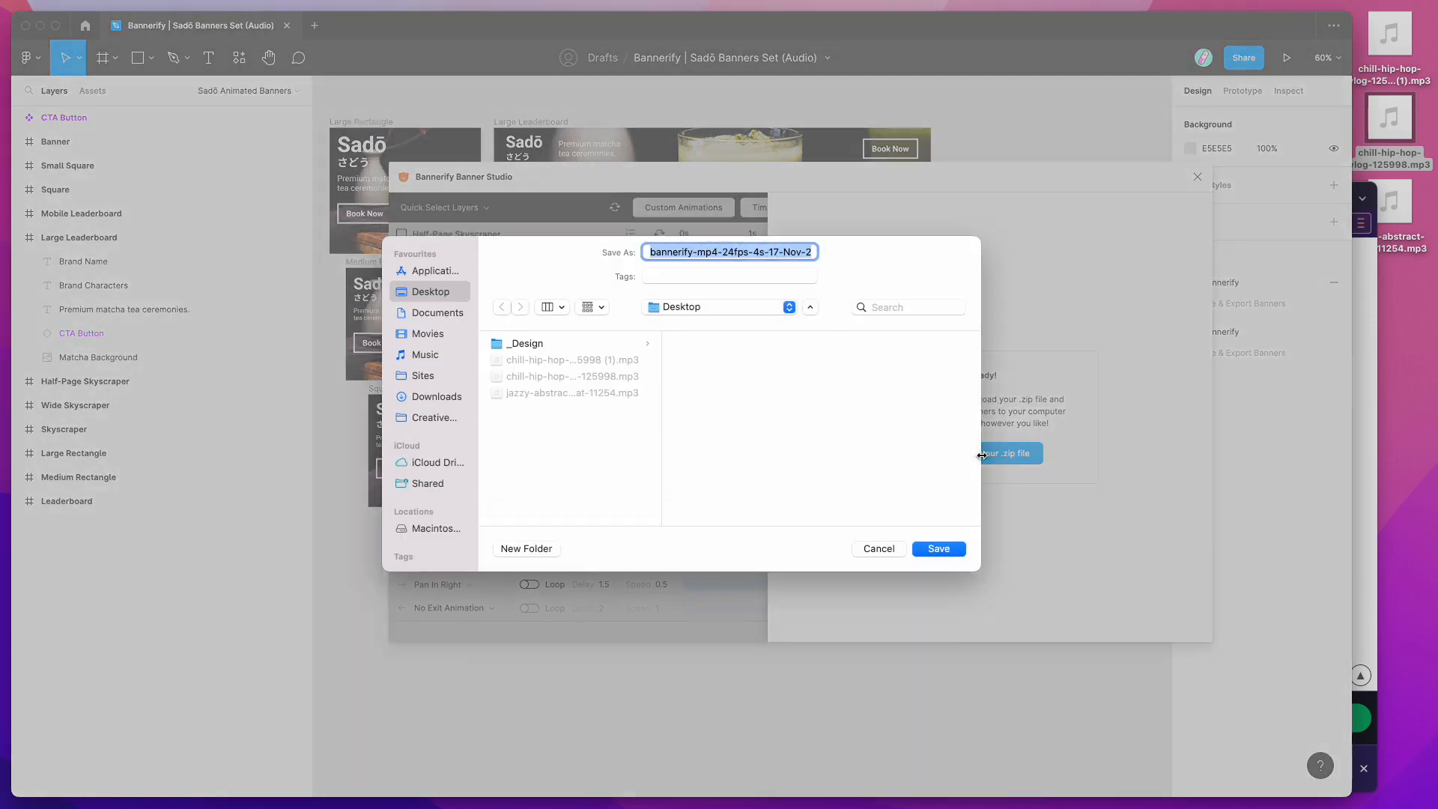
click(938, 551)
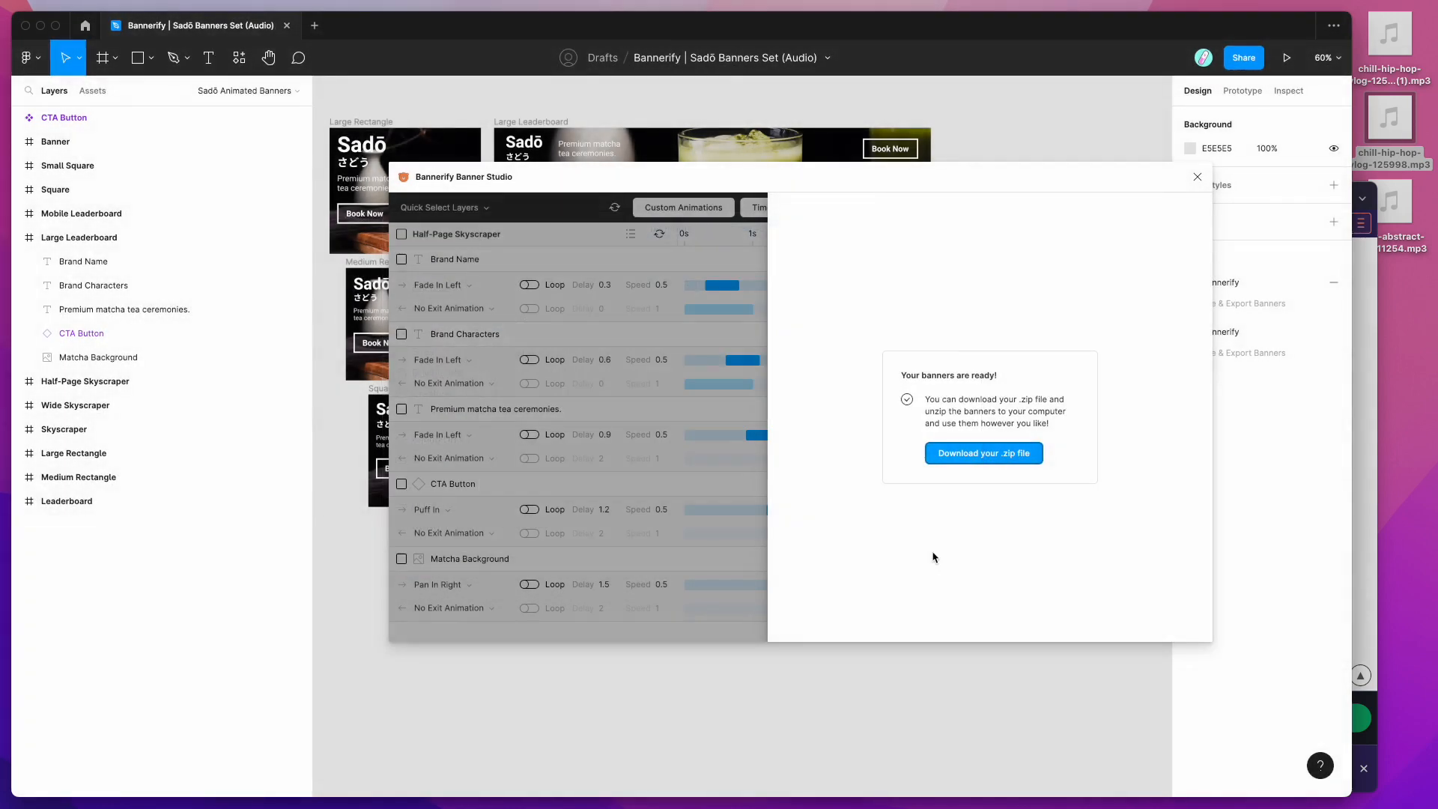
Step: Unzip the exported banners archive on the Desktop, open its folder and expand the videos subfolder to see the MP4 files
click(1389, 50)
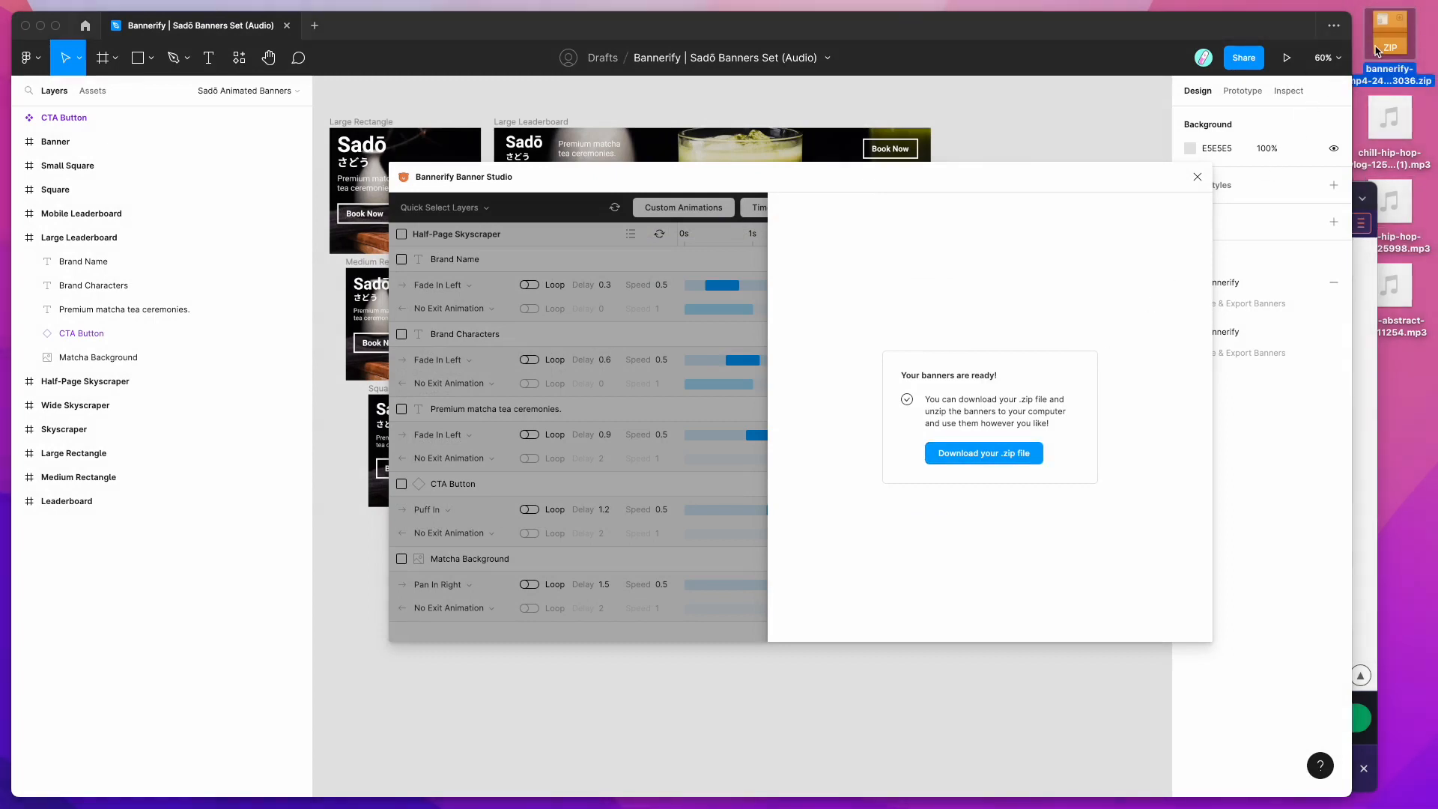
double_click(1387, 34)
double_click(1386, 49)
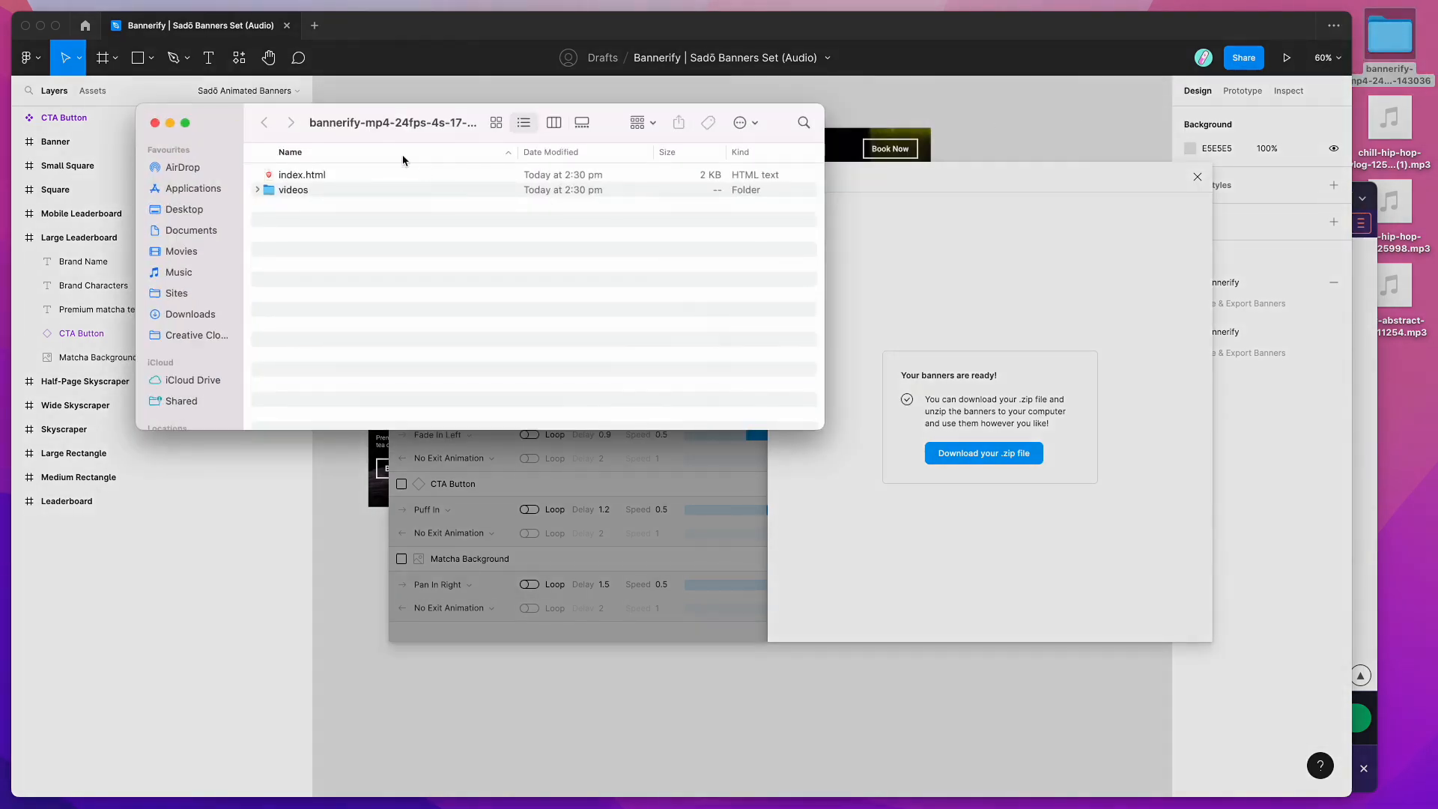
drag(398, 138, 969, 282)
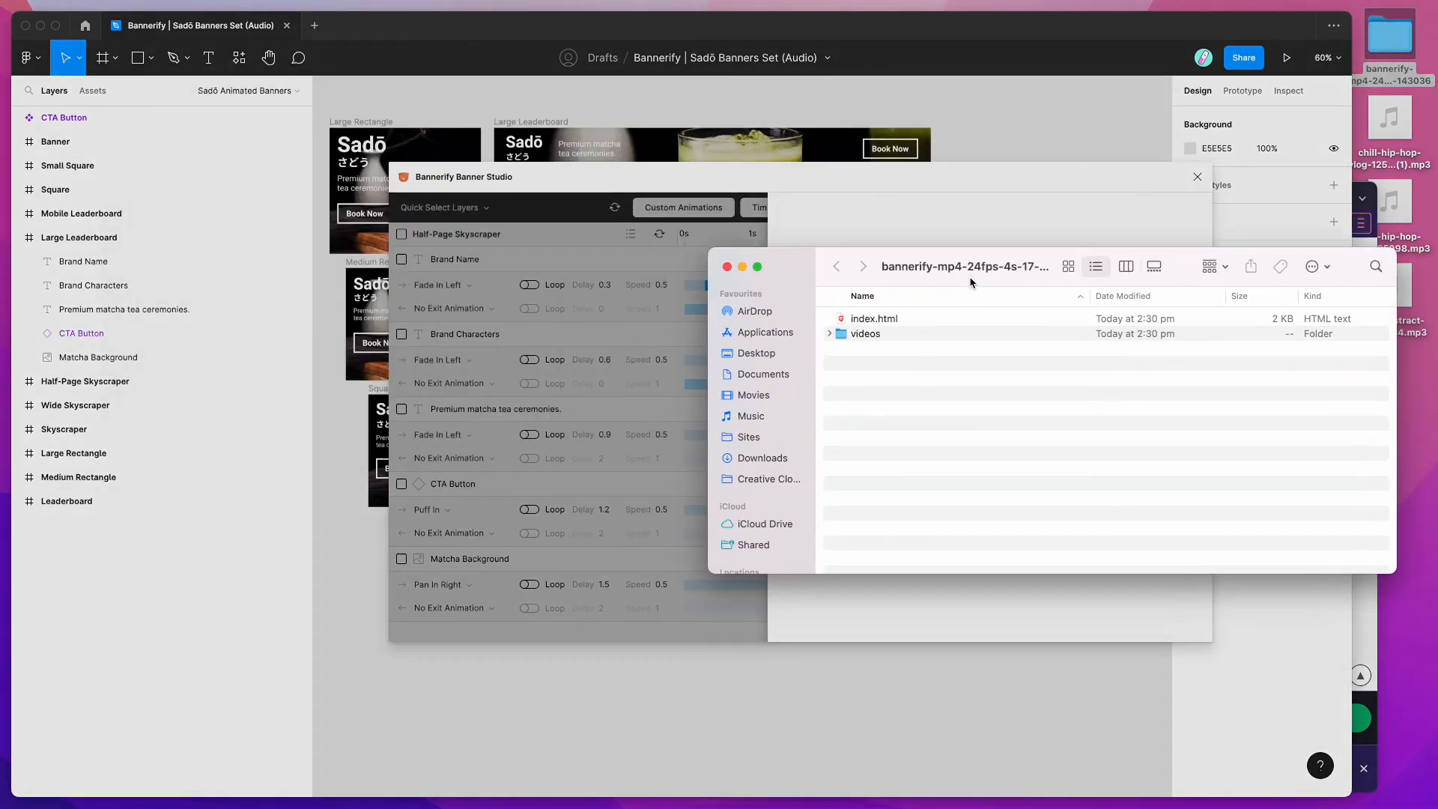
click(829, 334)
click(896, 354)
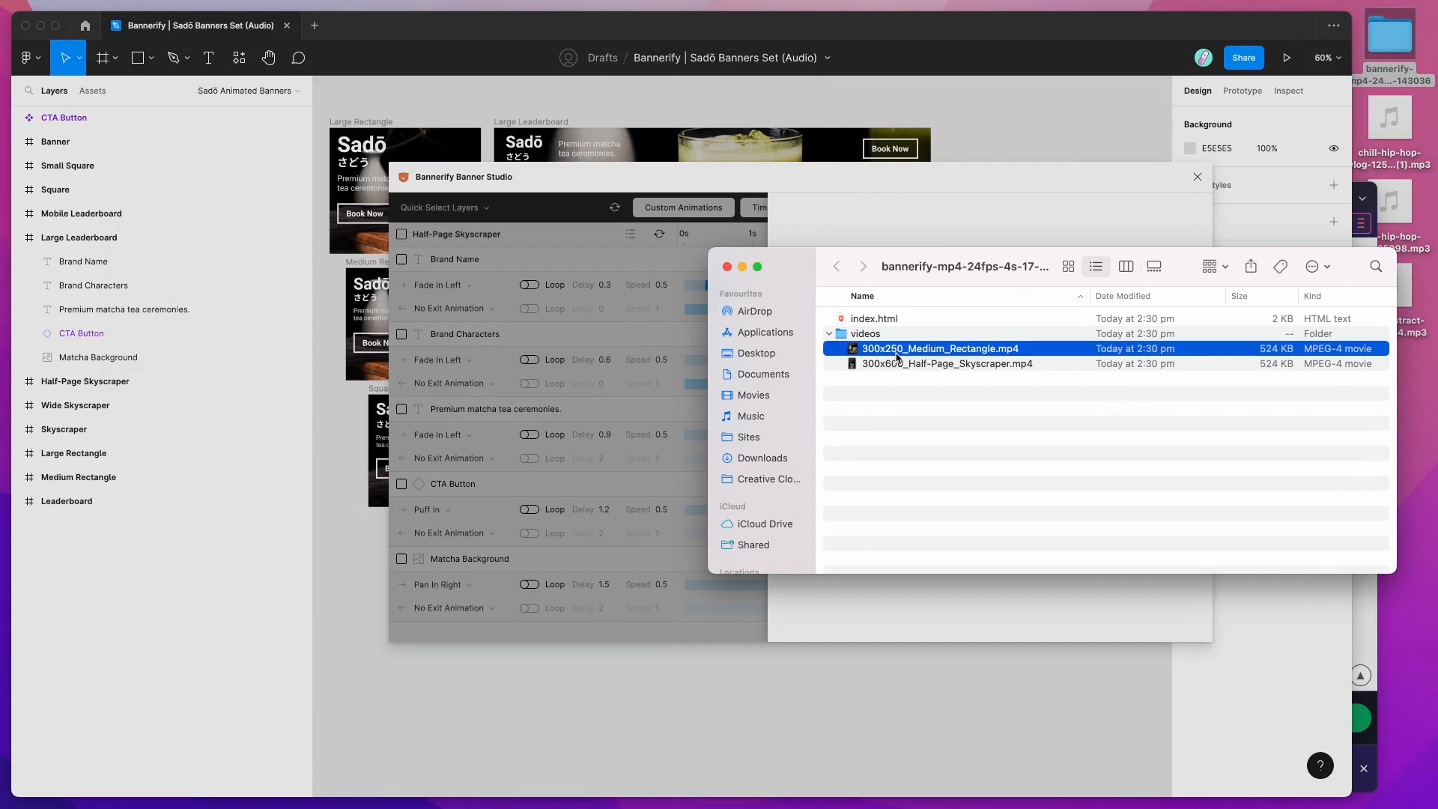
click(896, 368)
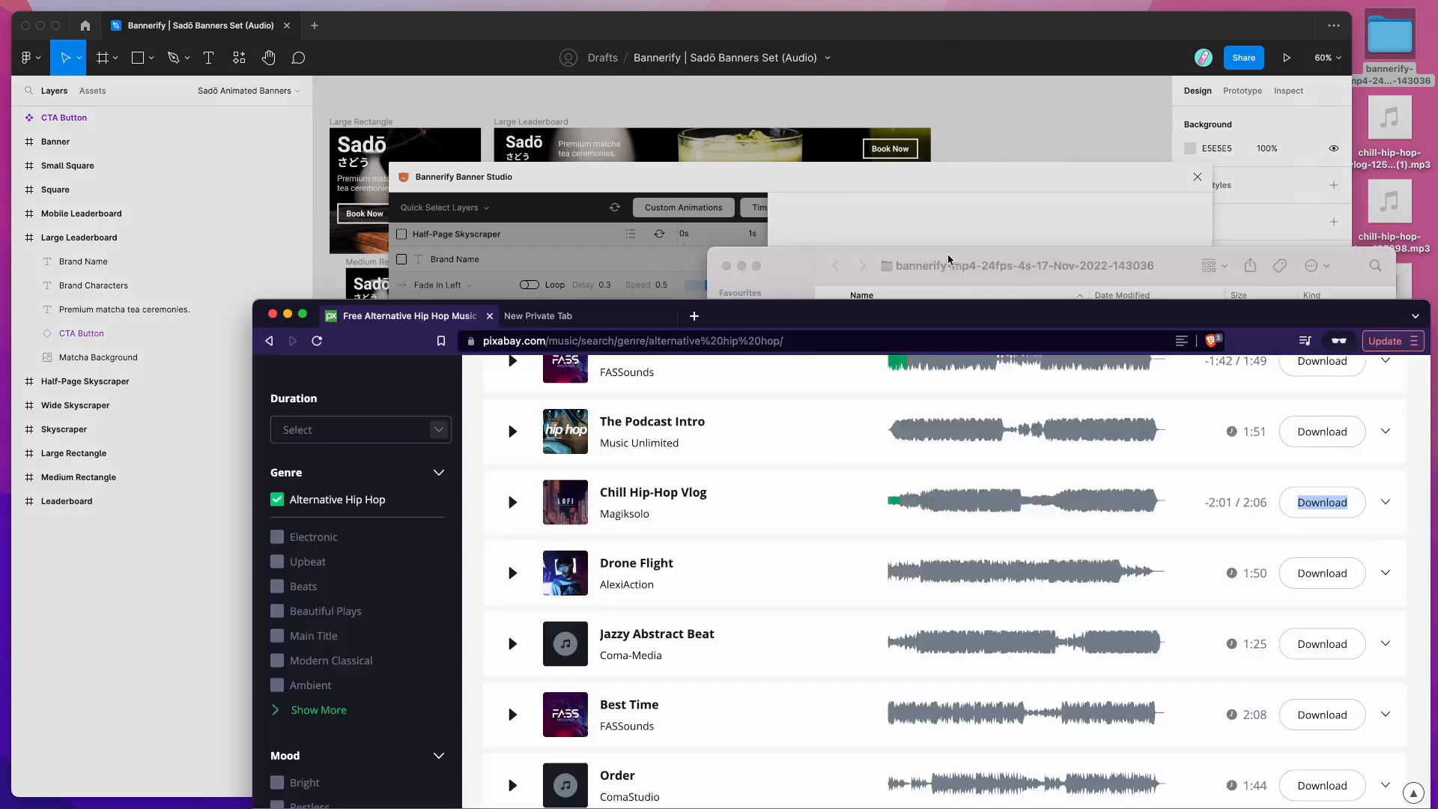
Step: Open the exported index.html preview page in the browser and dismiss the downloads bar
click(948, 260)
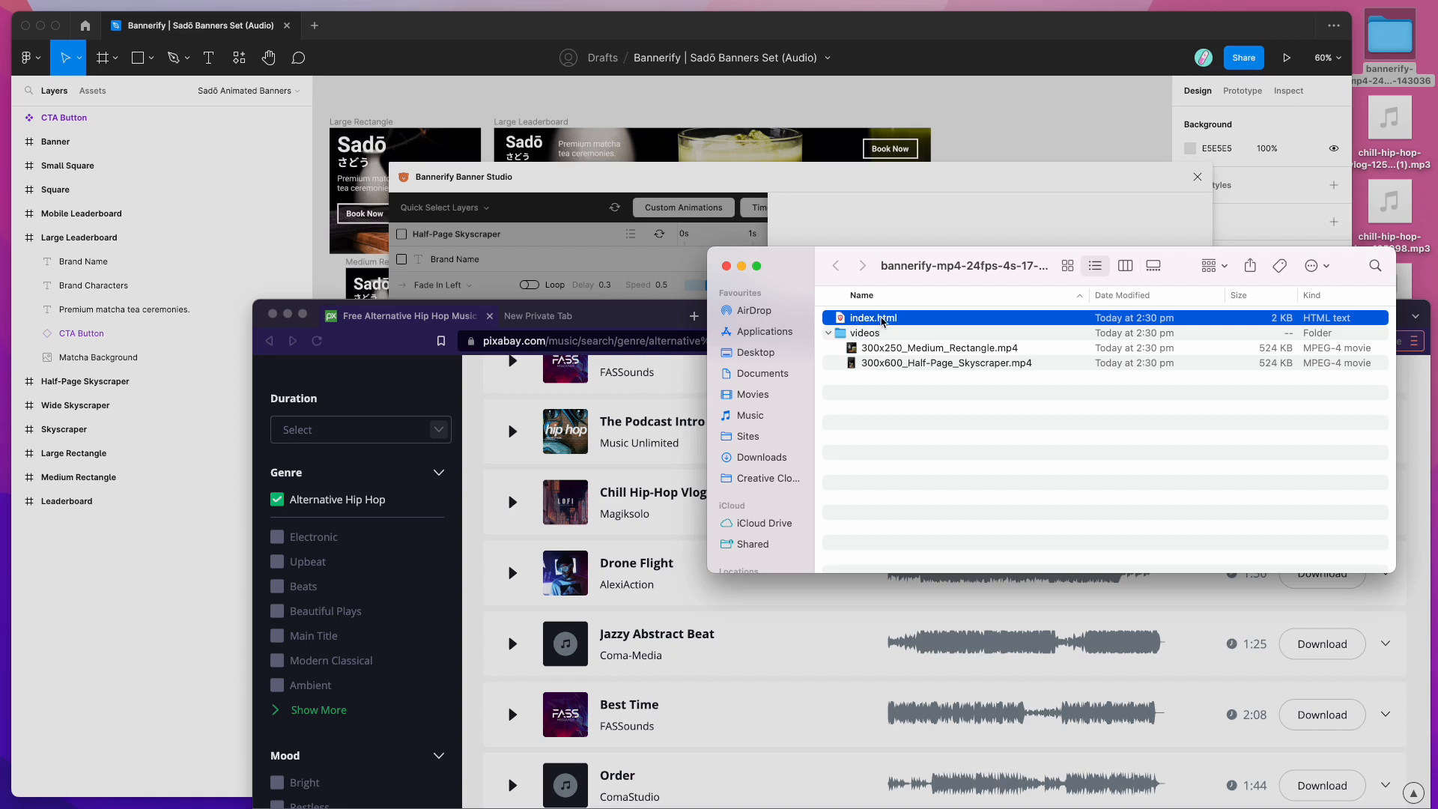
drag(887, 320, 498, 451)
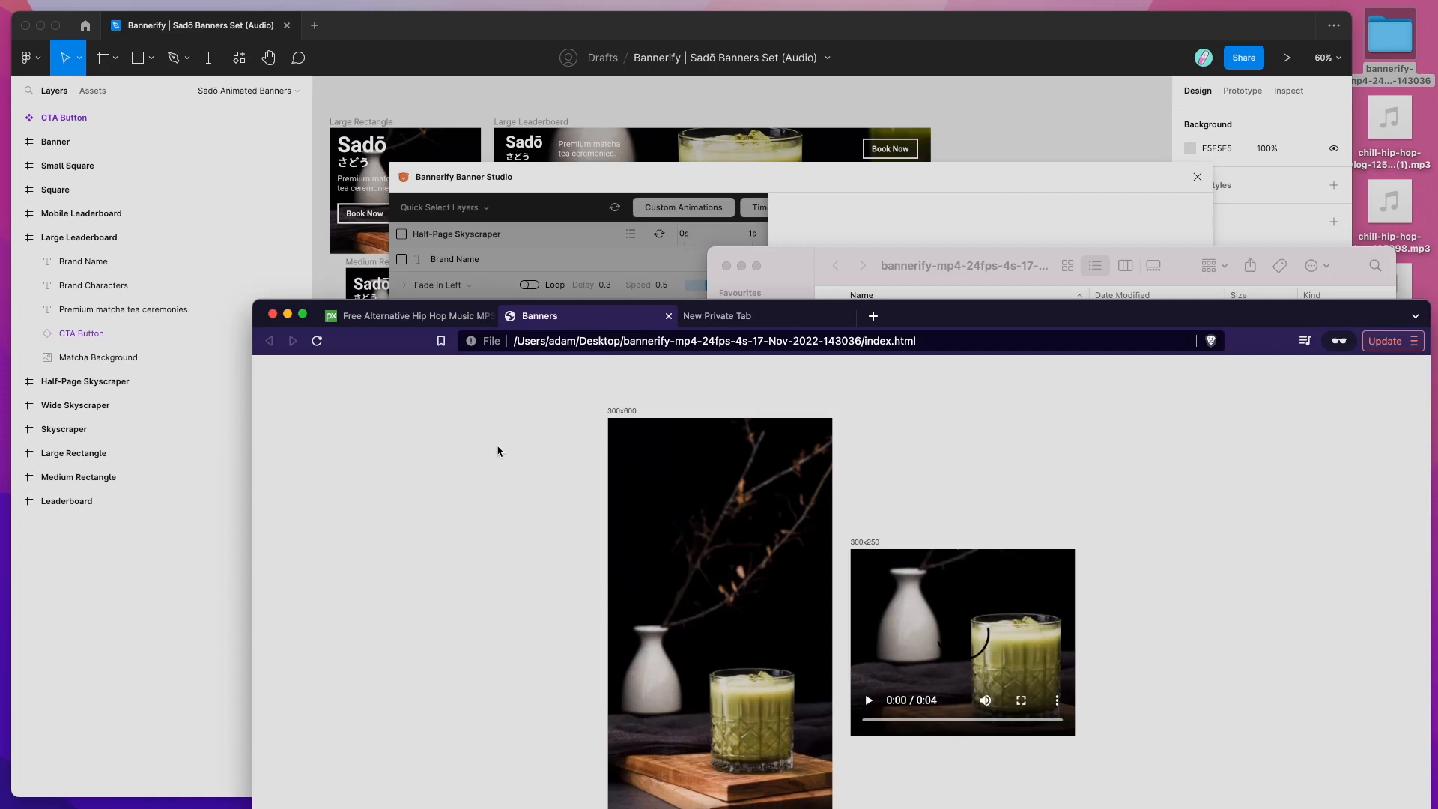
drag(1085, 315, 960, 130)
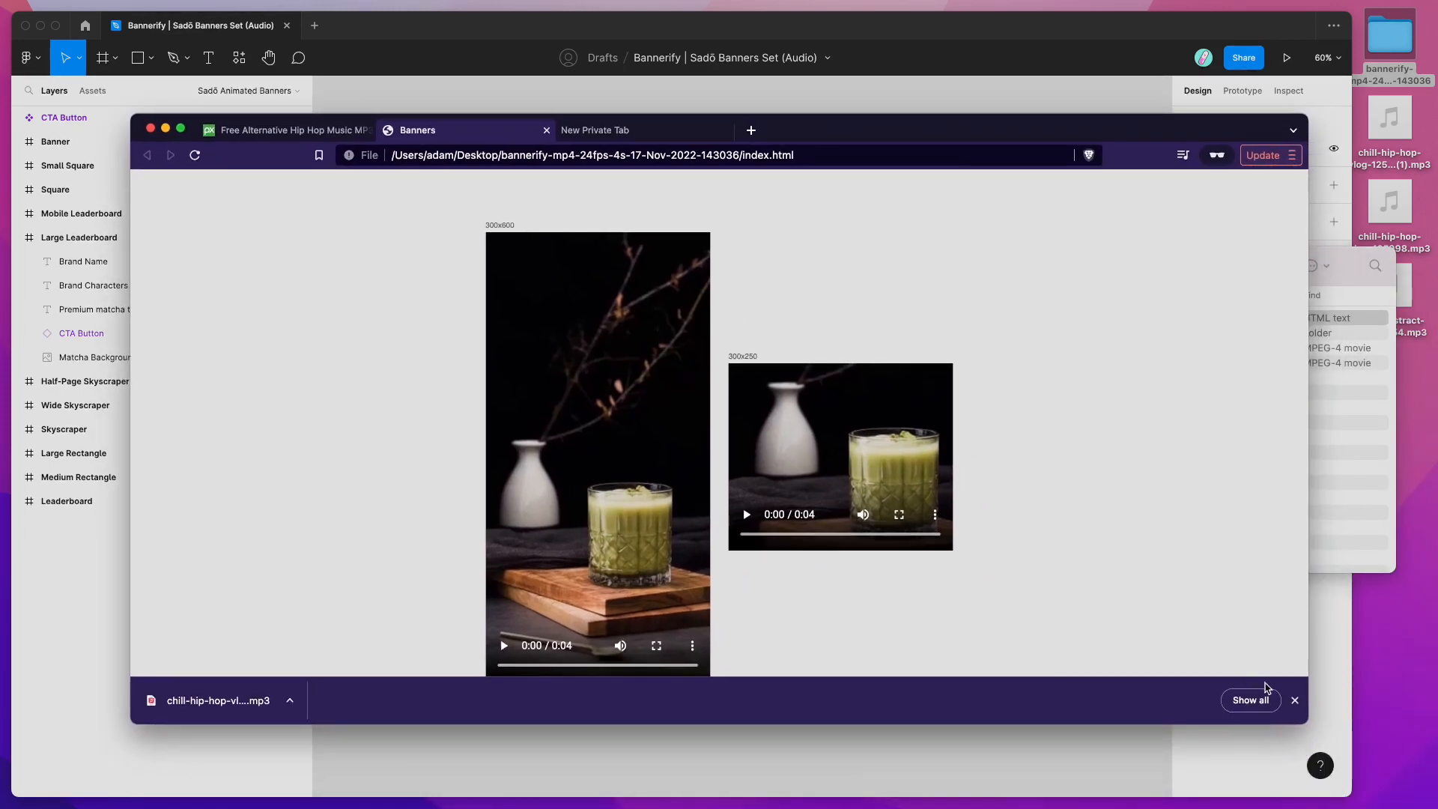
click(1293, 700)
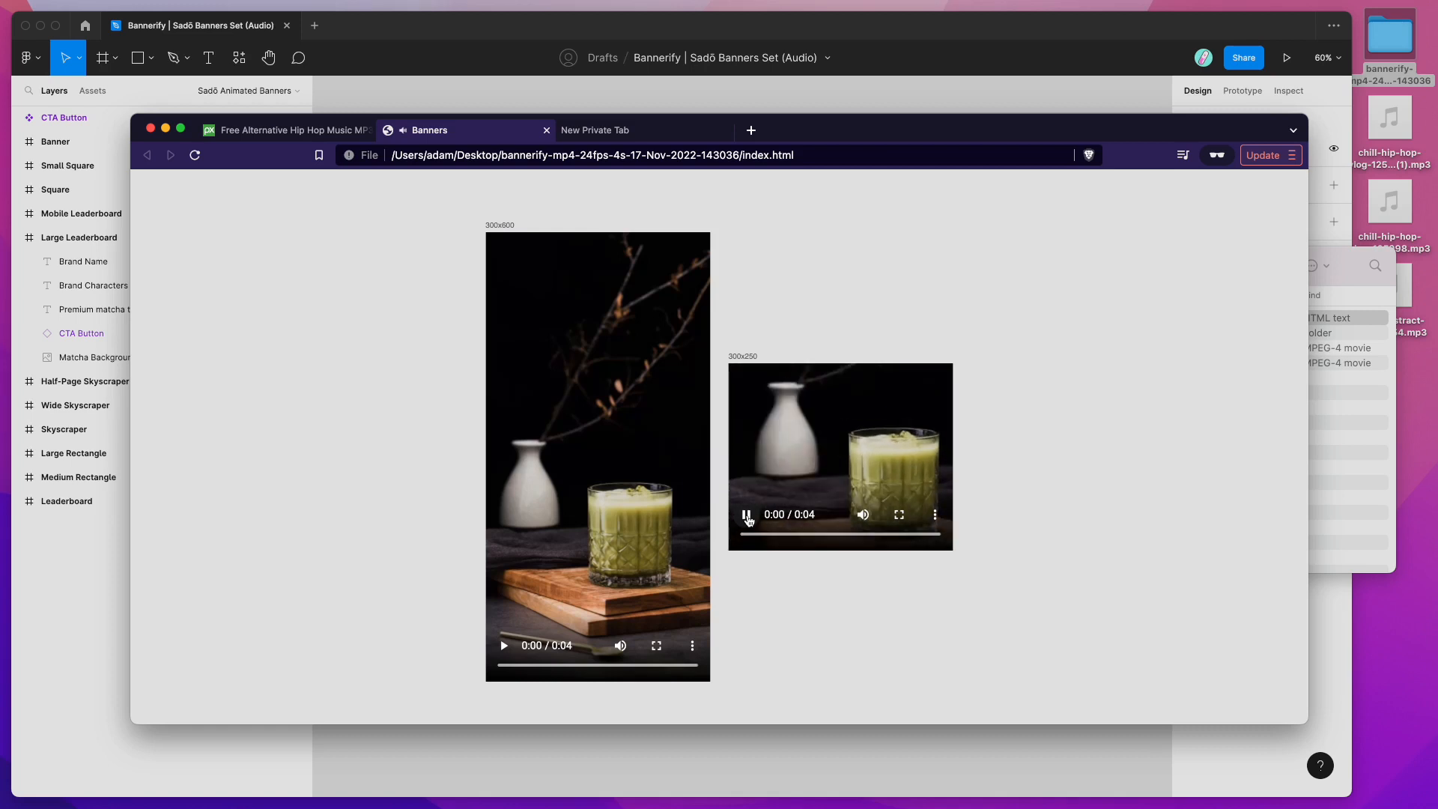
Step: Play the 300x250 and 300x600 banner videos to check their animation and audio, and close the empty private tab
click(746, 516)
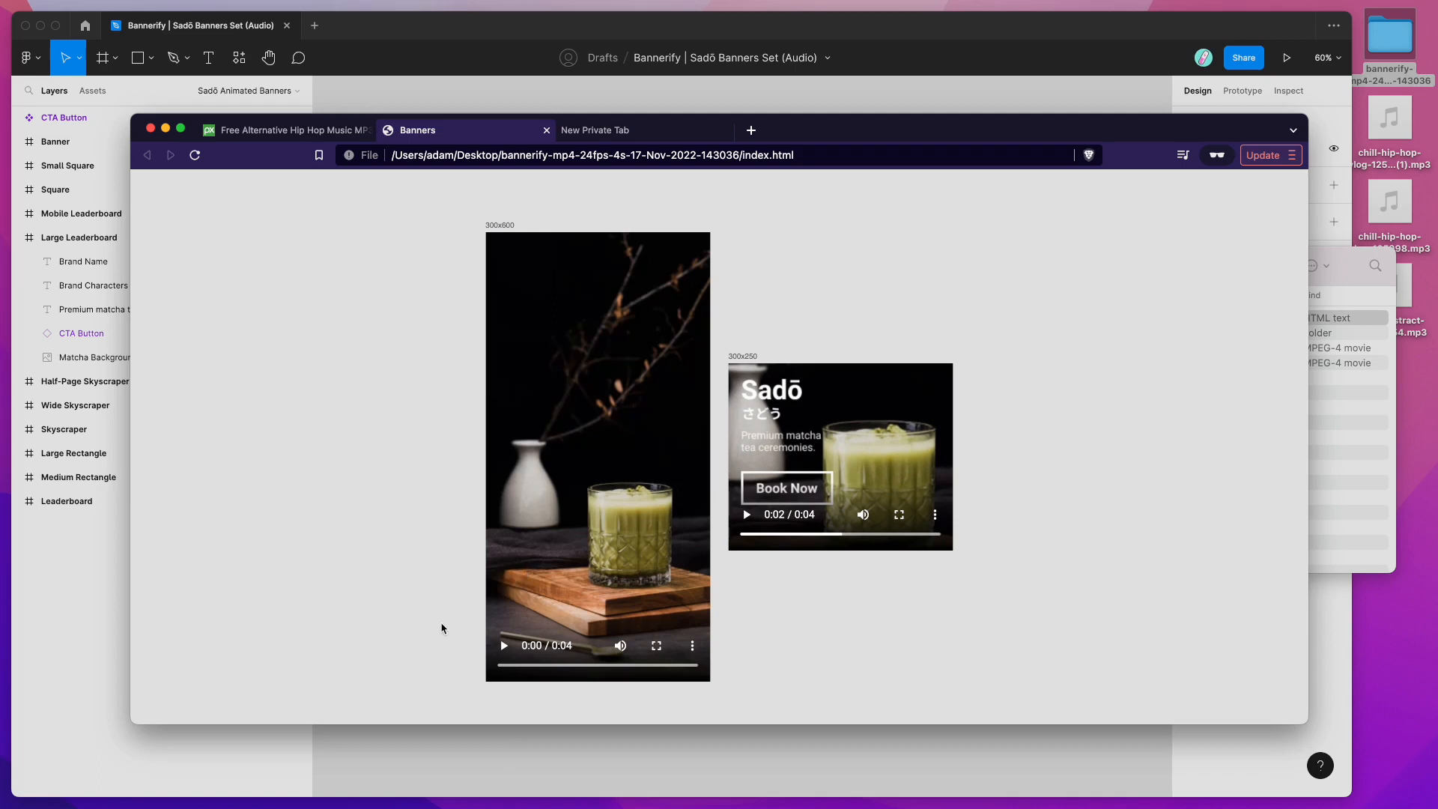
click(503, 647)
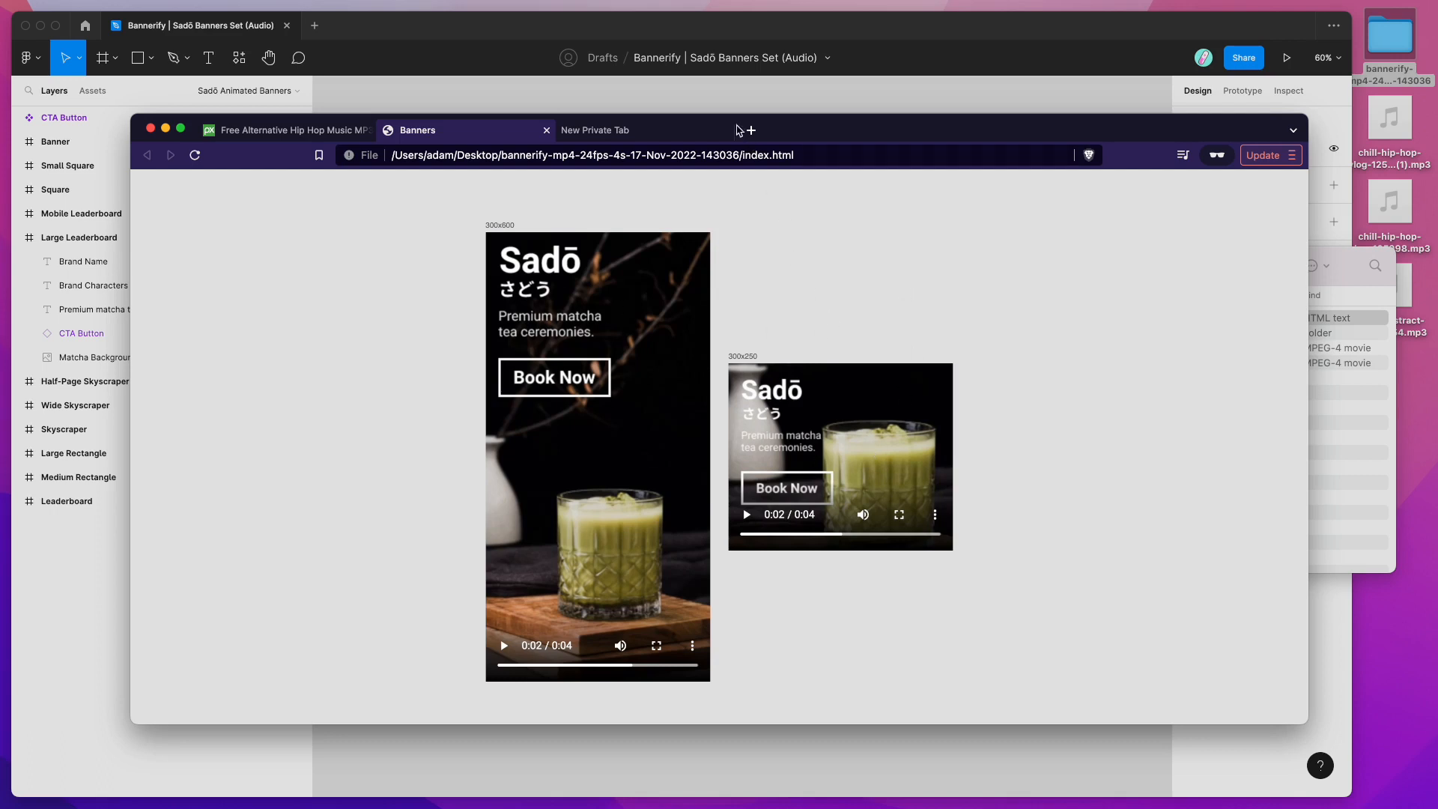
click(725, 131)
Step: Switch back to Figma, dismiss the finished export, and review the GIF/Video export settings before returning to the animation timeline
click(1346, 279)
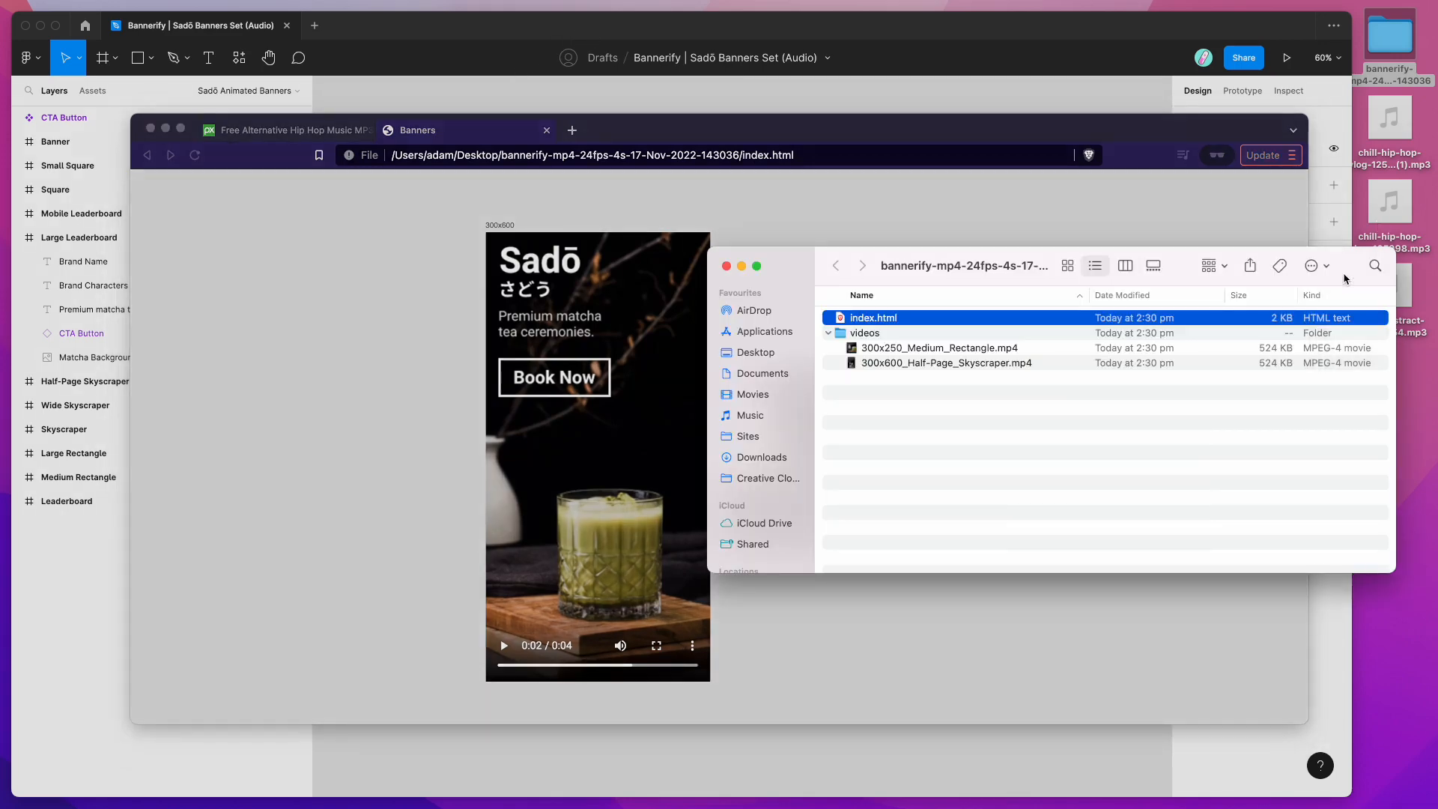
click(998, 31)
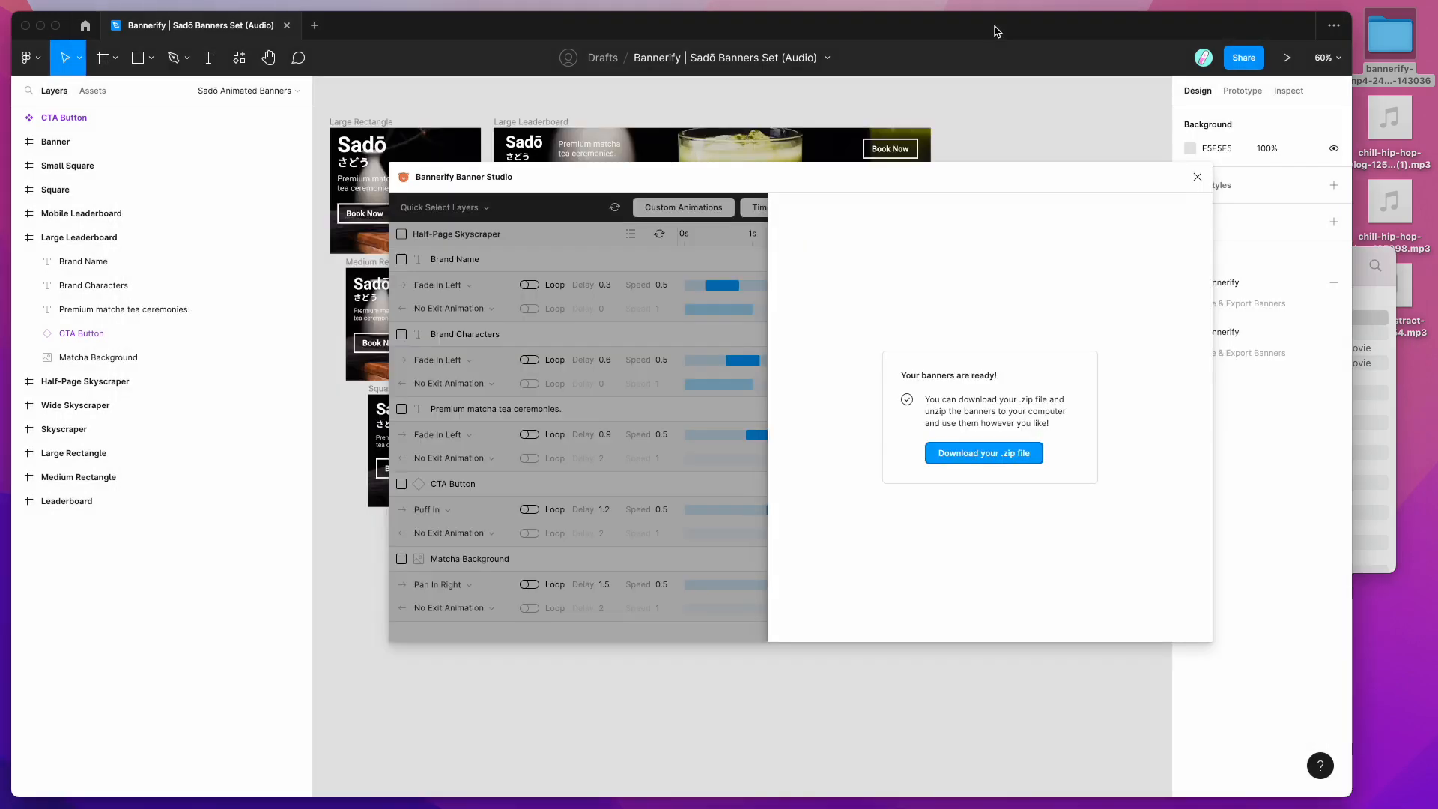
click(743, 271)
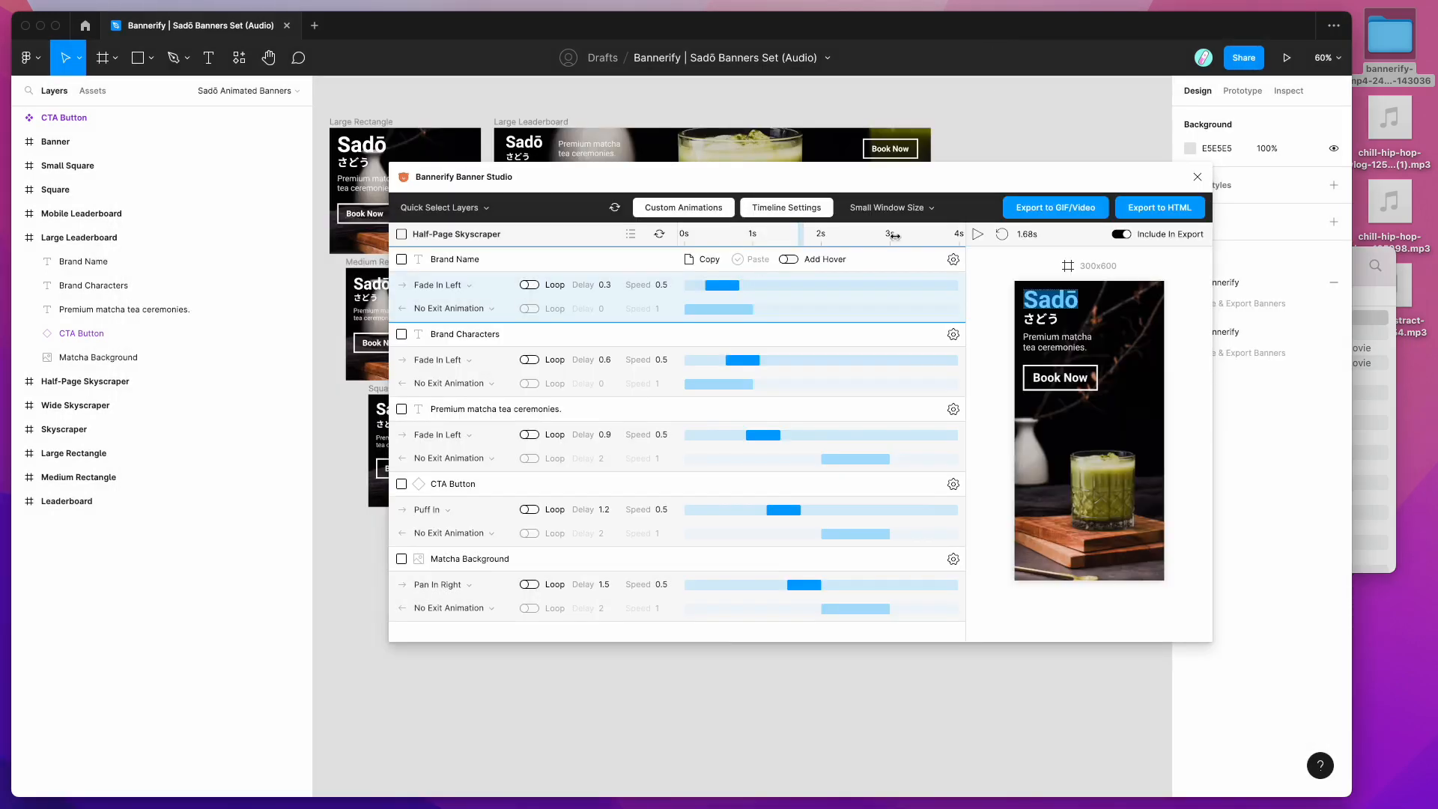
click(1046, 211)
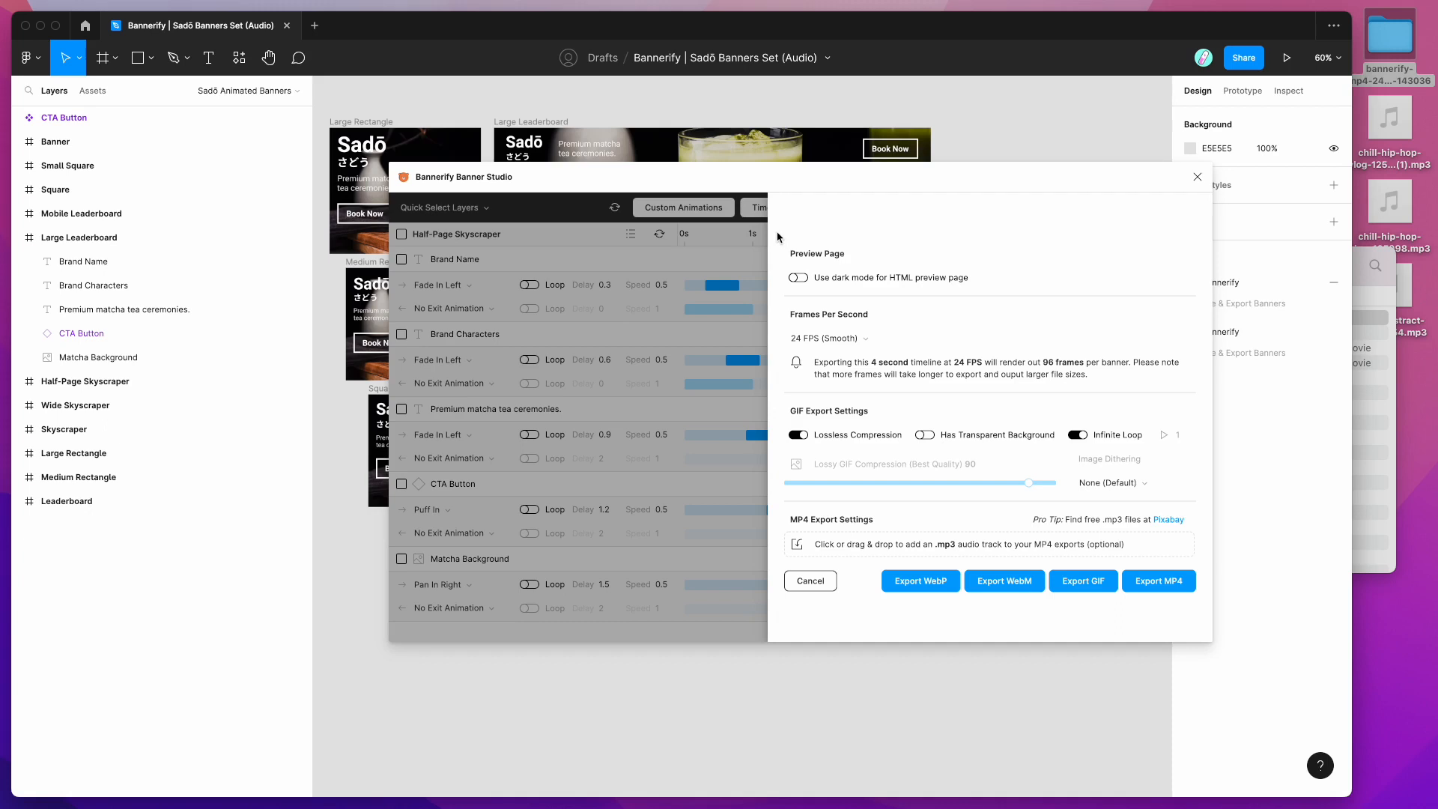
click(740, 262)
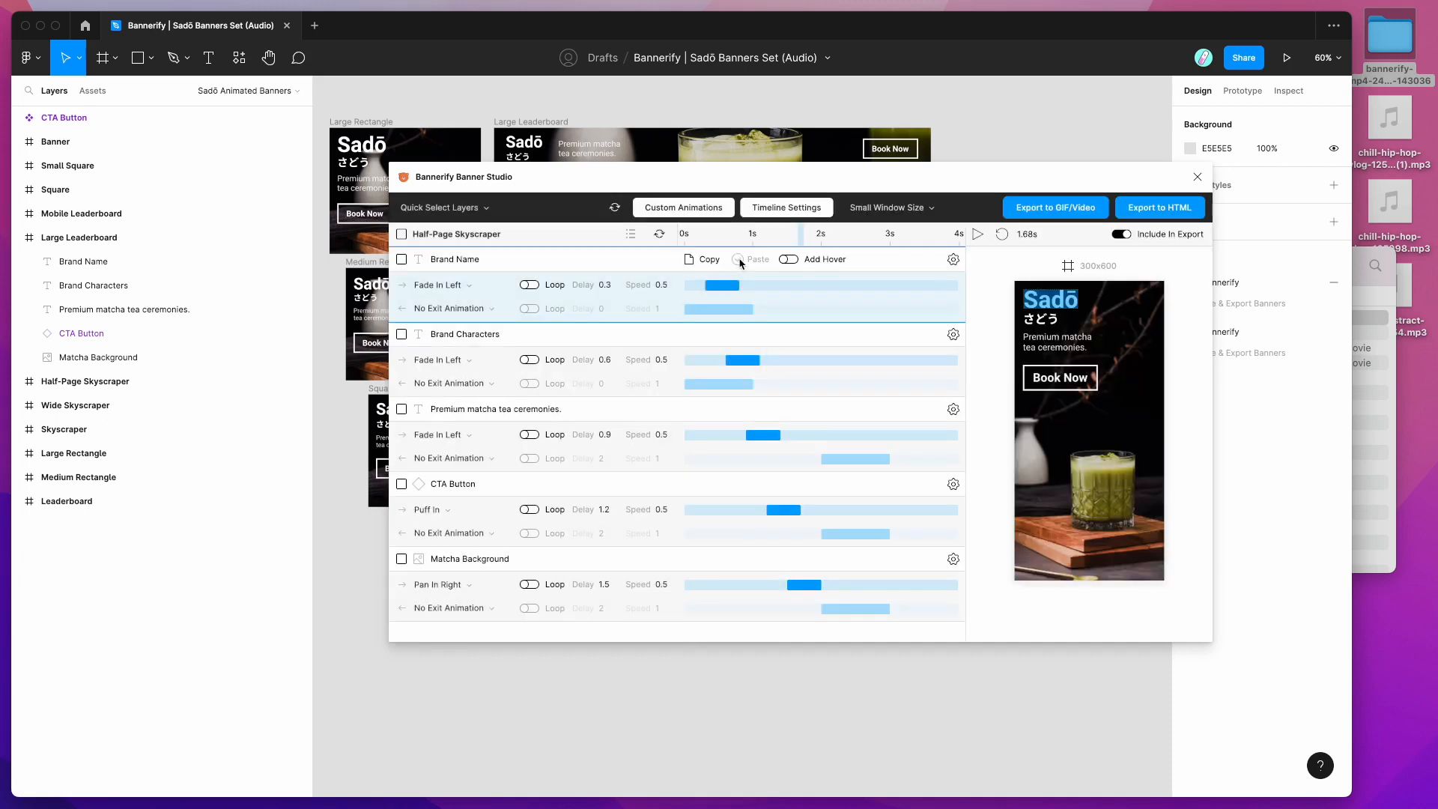